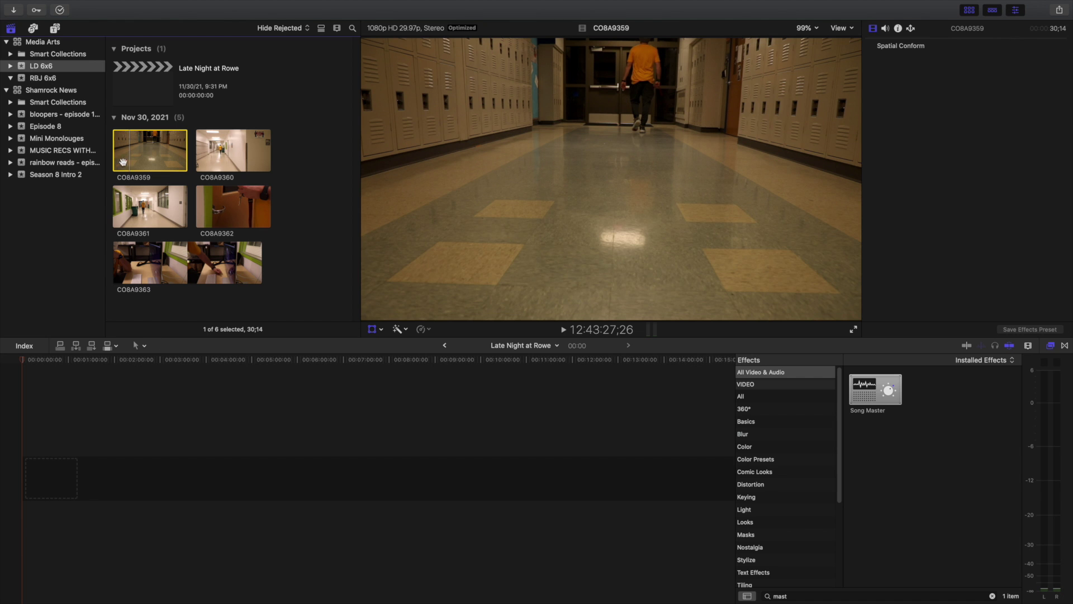
Step: Add clip CO8A9359 from the browser to the start of the Late Night at Rowe timeline
{"action": "left_click_drag", "start_coordinate": [145, 147], "coordinate": [36, 491]}
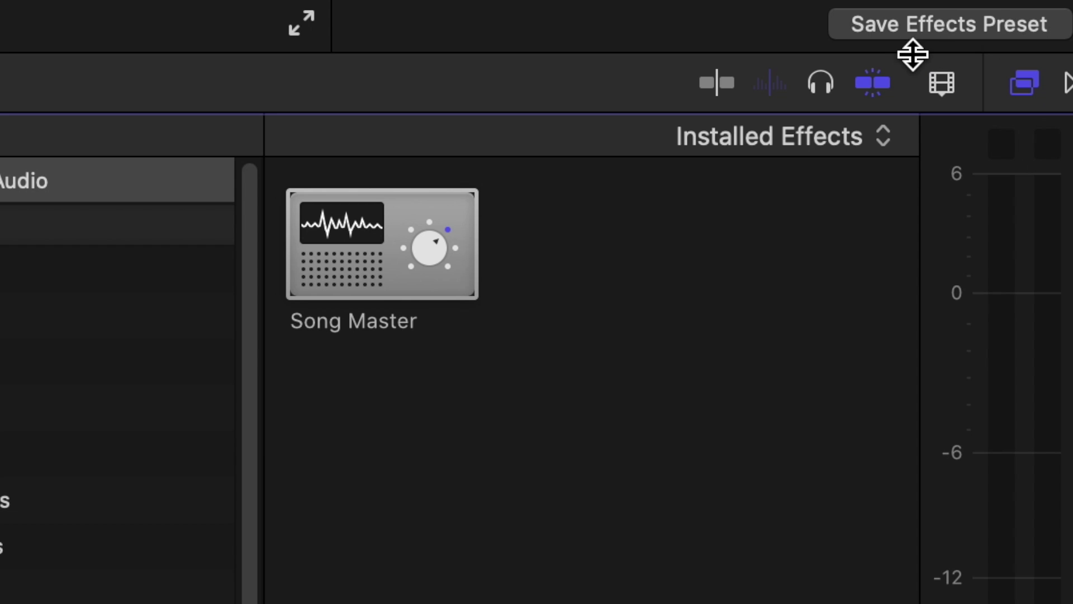
Step: Adjust the timeline zoom so the ruler is labelled at 15-second intervals, and hide the Effects browser
{"action": "left_click", "coordinate": [943, 84]}
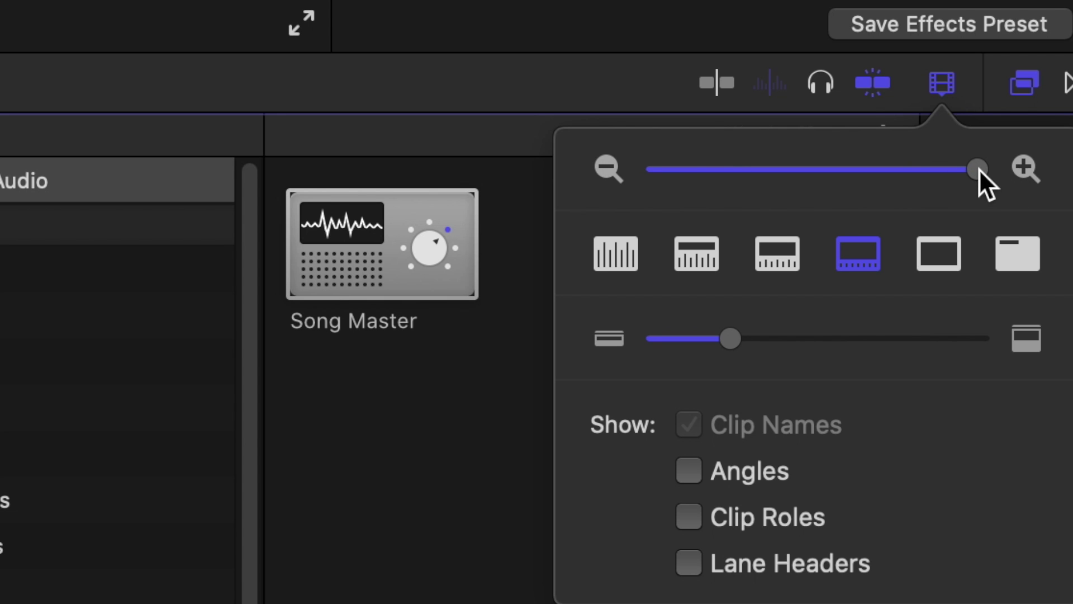
{"action": "left_click_drag", "start_coordinate": [978, 170], "coordinate": [865, 178]}
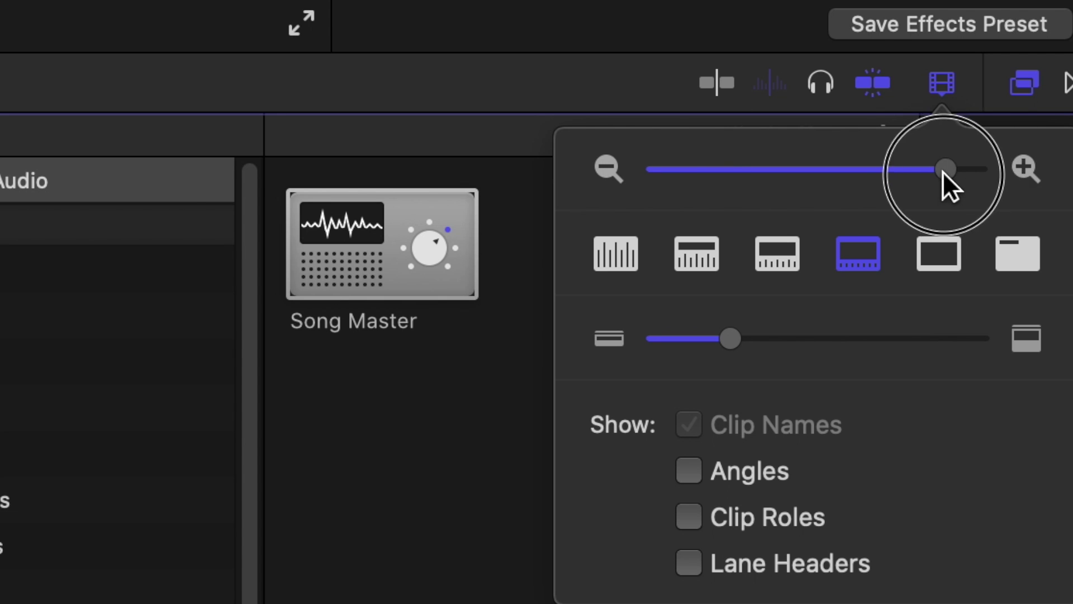
{"action": "left_click_drag", "start_coordinate": [1009, 376], "coordinate": [960, 376]}
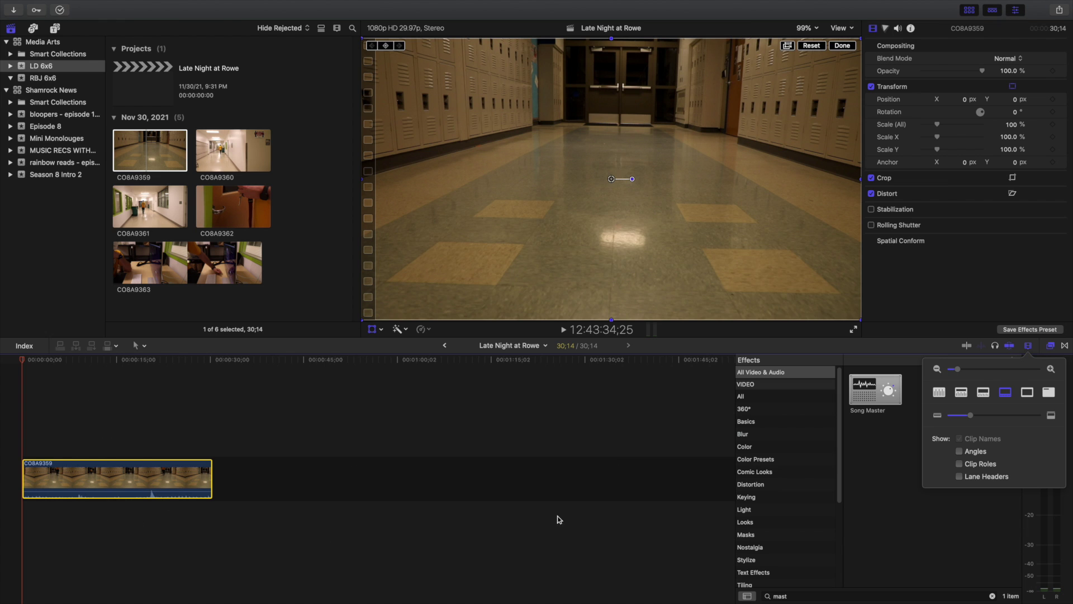
{"action": "left_click", "coordinate": [1026, 347]}
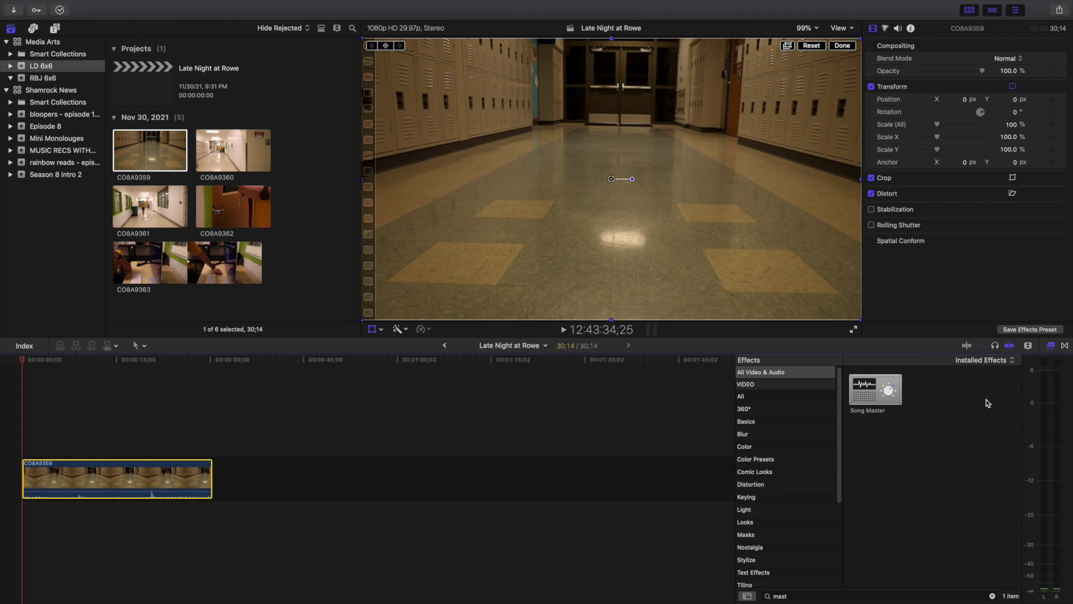
{"action": "left_click", "coordinate": [1050, 347]}
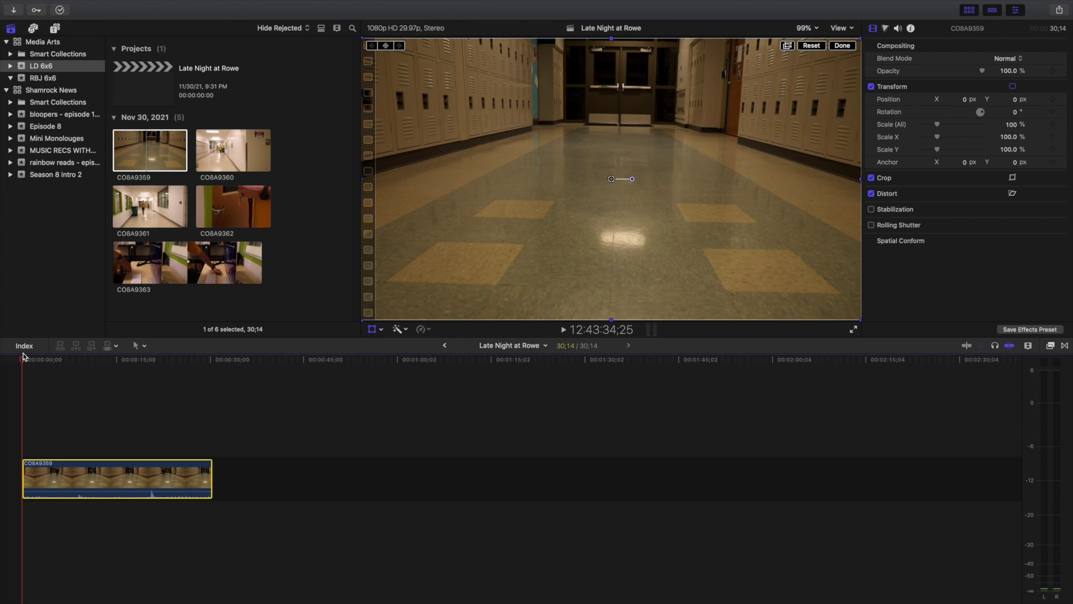
Step: Play the timeline clip from its beginning and preview it full screen
{"action": "mouse_move", "coordinate": [24, 359]}
{"action": "left_mouse_down"}
{"action": "mouse_move", "coordinate": [156, 361]}
{"action": "mouse_move", "coordinate": [19, 378]}
{"action": "mouse_move", "coordinate": [108, 376]}
{"action": "mouse_move", "coordinate": [22, 374]}
{"action": "left_mouse_up"}
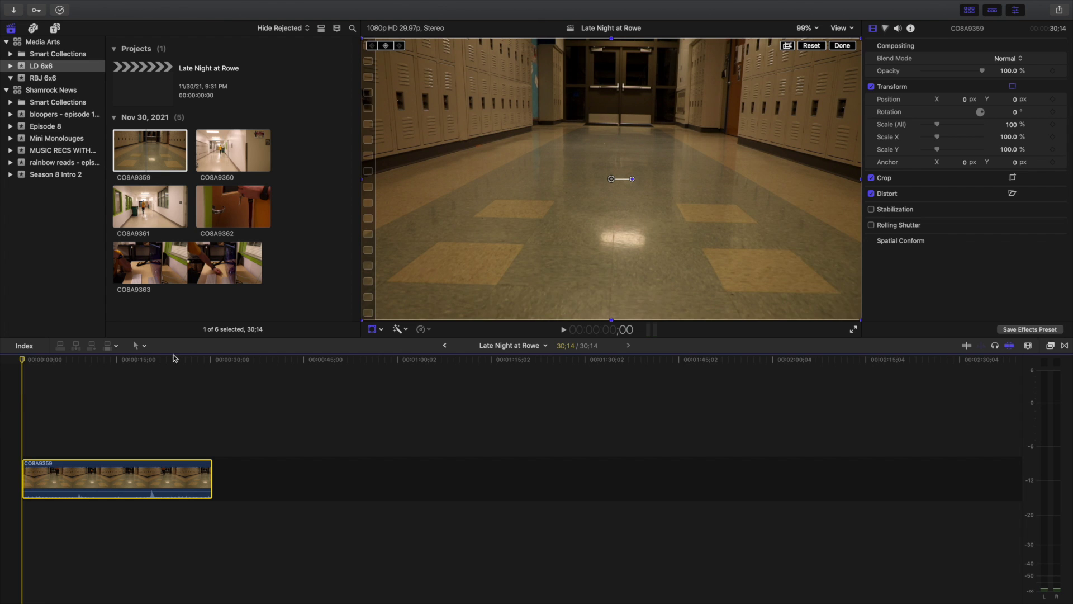
{"action": "left_click", "coordinate": [564, 331]}
{"action": "left_click", "coordinate": [563, 330]}
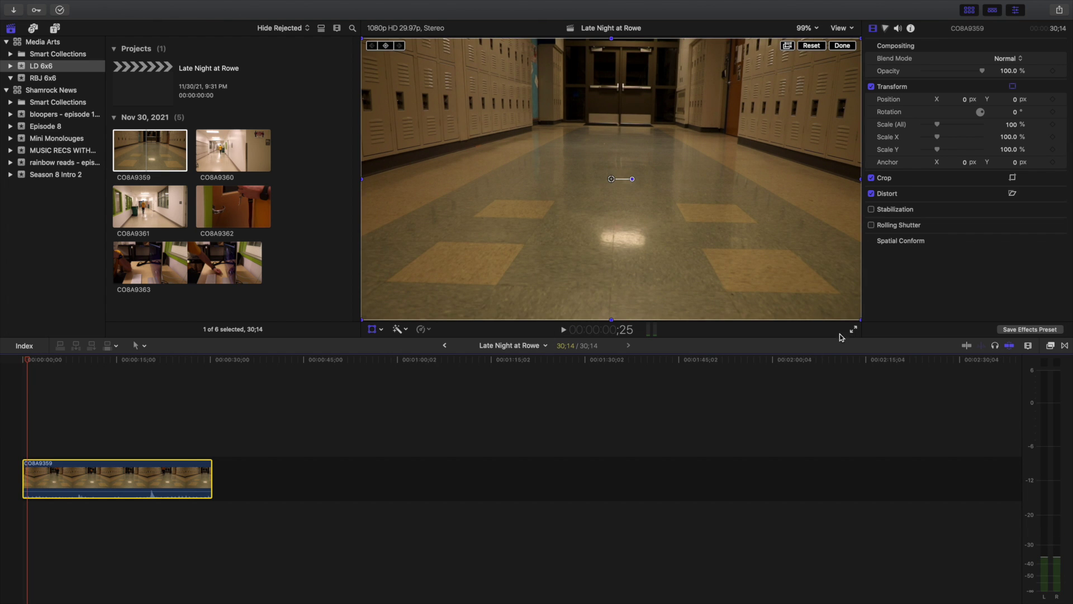
{"action": "left_click", "coordinate": [853, 331]}
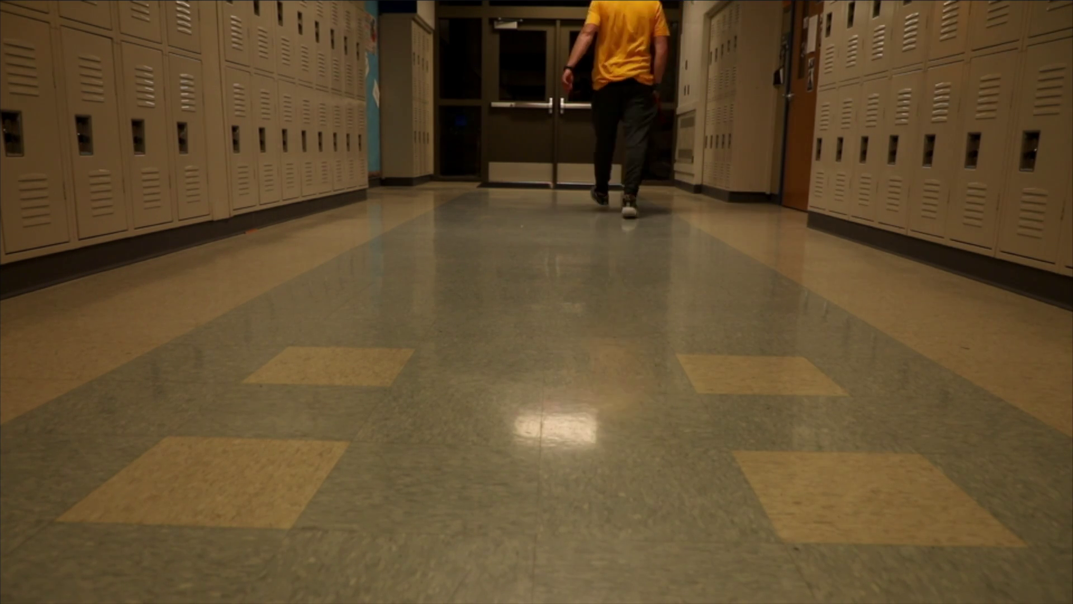
{"action": "key", "text": "Escape"}
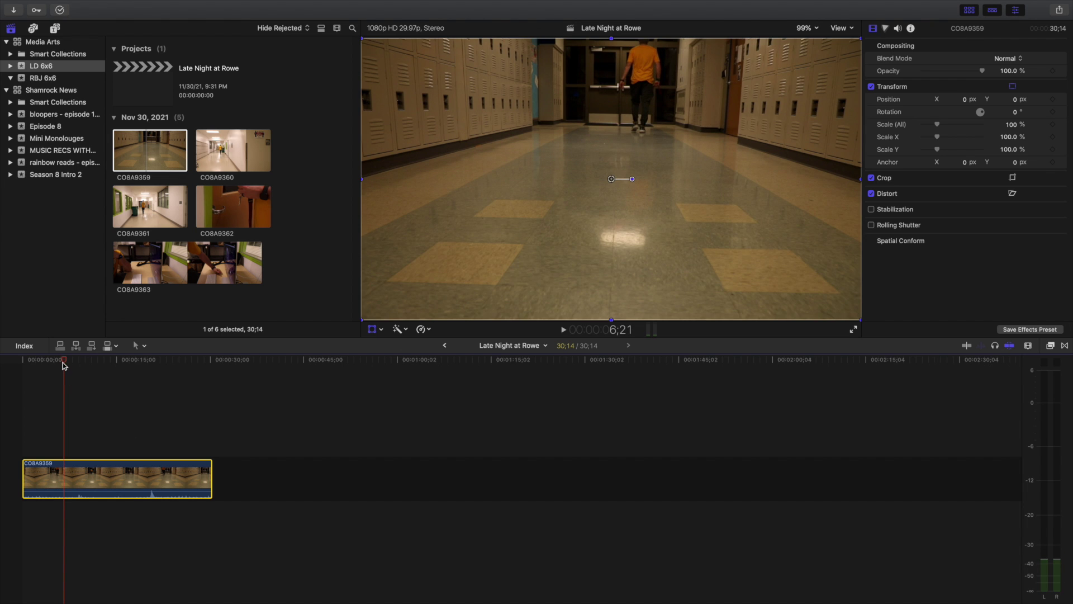
Step: Review the clip by playing it from the start and from about 20 seconds
{"action": "left_click_drag", "start_coordinate": [63, 364], "coordinate": [15, 361]}
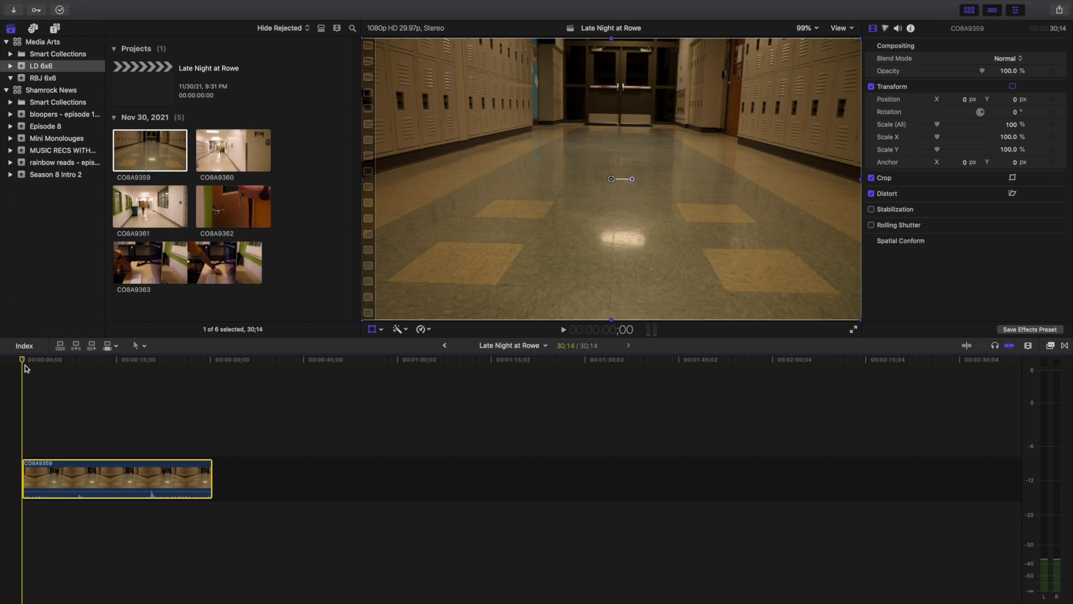
{"action": "left_click_drag", "start_coordinate": [23, 360], "coordinate": [26, 389]}
{"action": "key", "text": "space"}
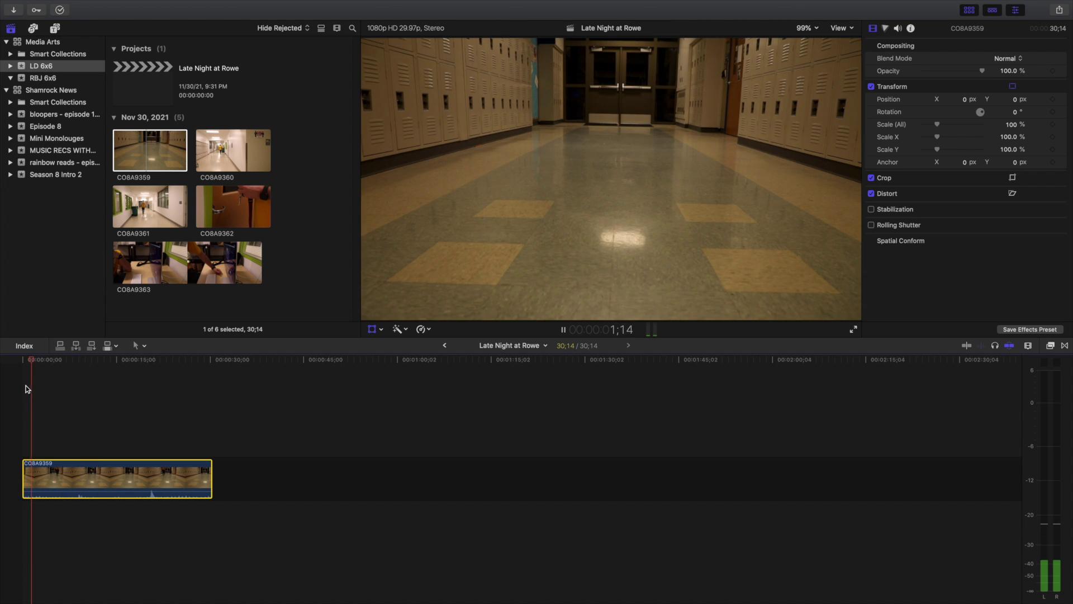
{"action": "key", "text": "space"}
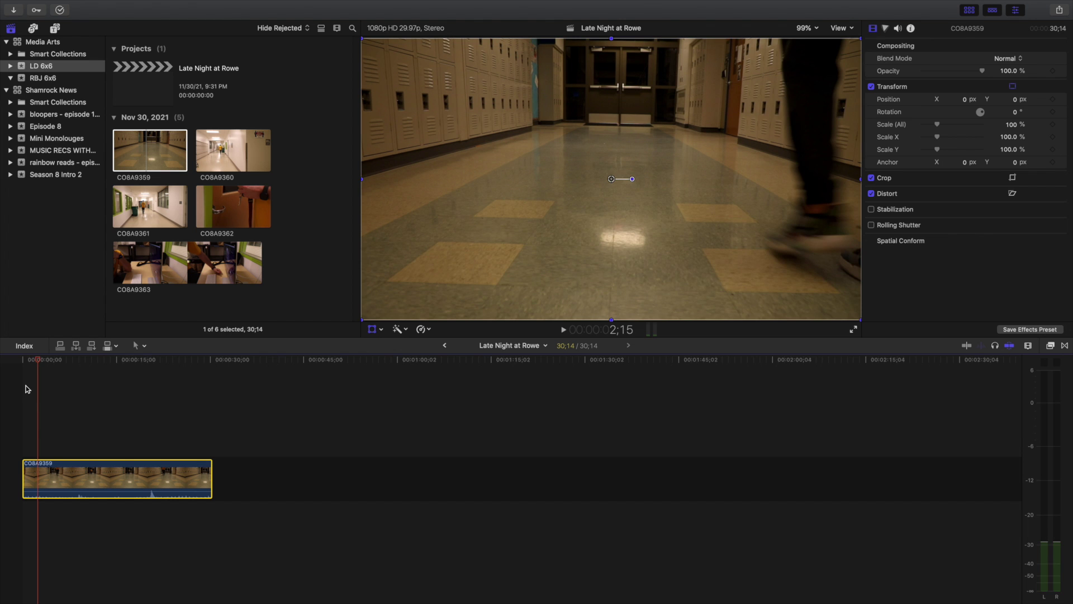
{"action": "left_click_drag", "start_coordinate": [35, 373], "coordinate": [152, 360]}
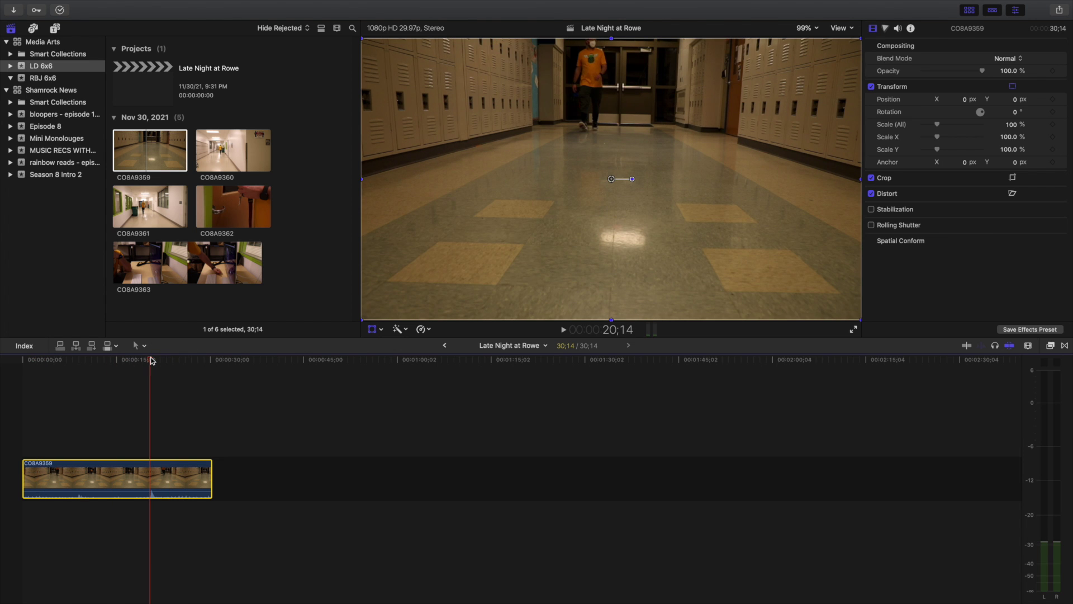
{"action": "key", "text": "space"}
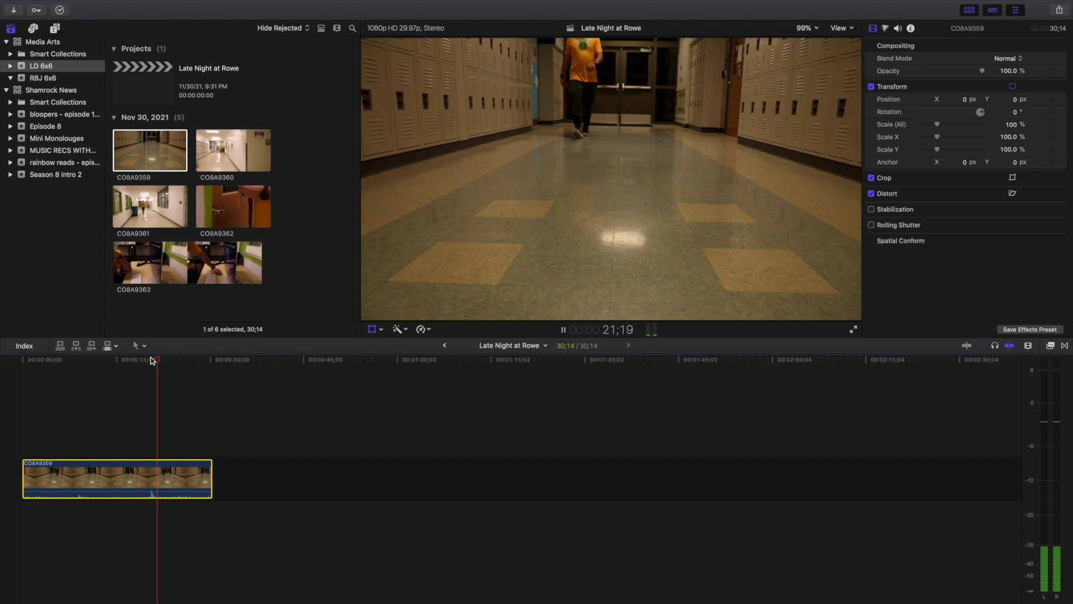
{"action": "key", "text": "space"}
Step: Try trimming the clip's start to the playhead near 16 seconds, and undo the trim
{"action": "left_click_drag", "start_coordinate": [158, 364], "coordinate": [122, 383]}
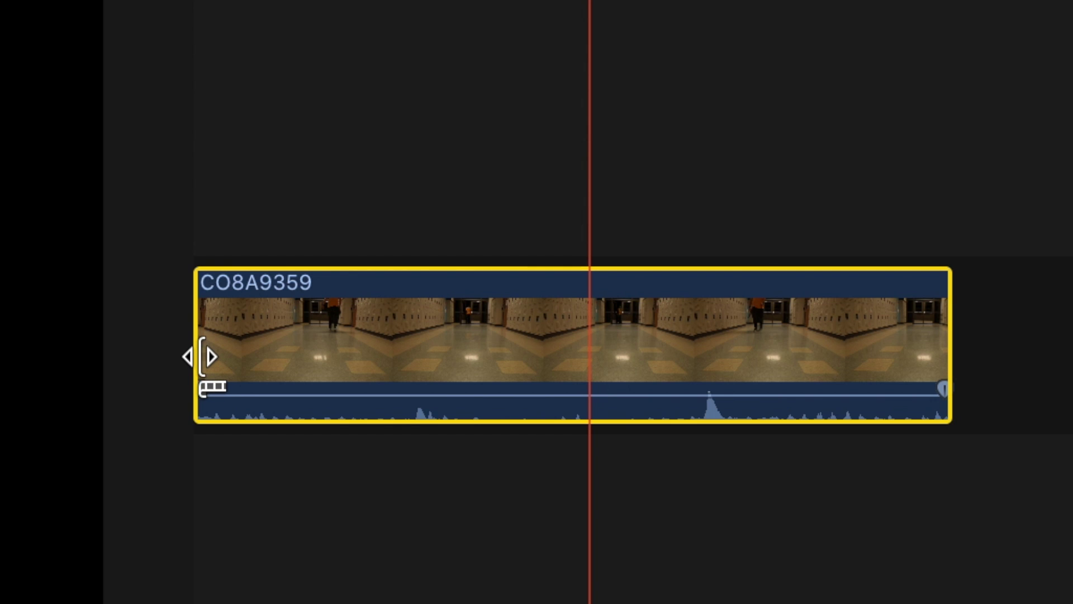
{"action": "left_click_drag", "start_coordinate": [199, 357], "coordinate": [585, 351]}
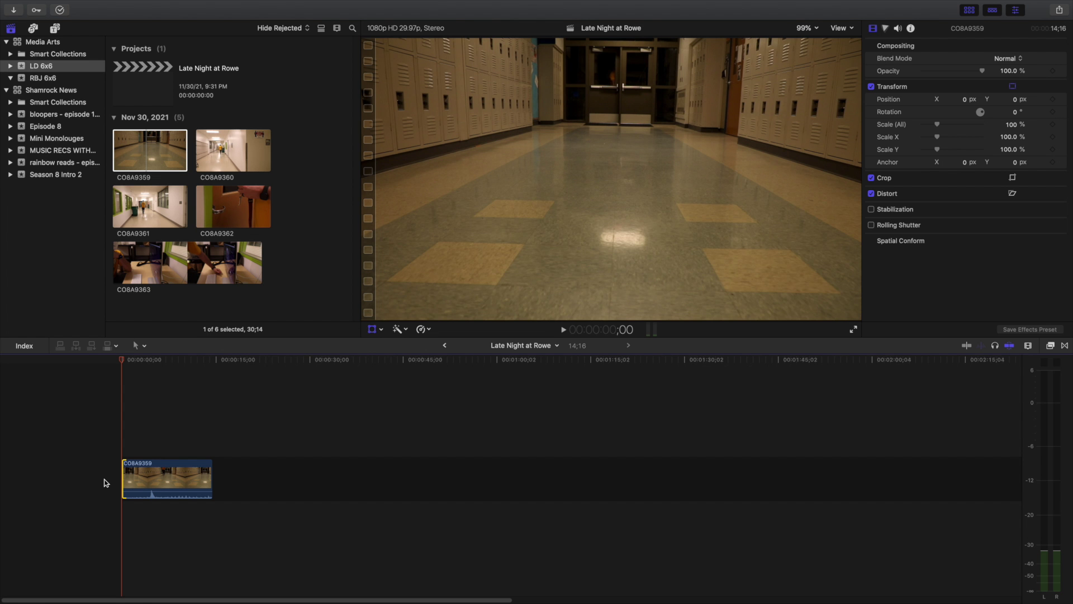
{"action": "key", "text": "super+z"}
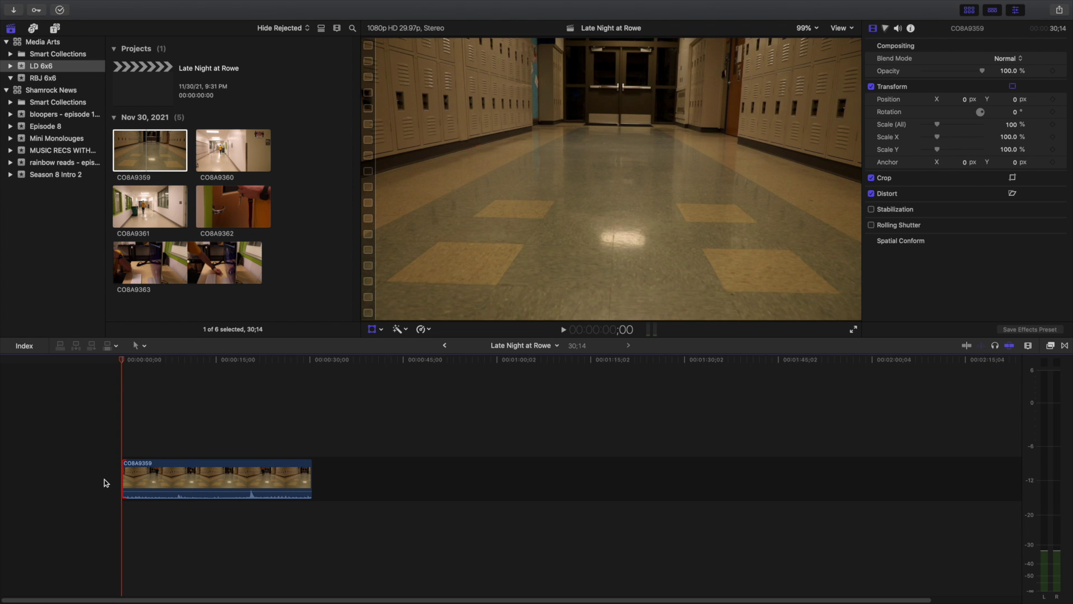
Step: Split the clip at 15;13 and delete the part before the cut
{"action": "left_click_drag", "start_coordinate": [119, 373], "coordinate": [218, 369]}
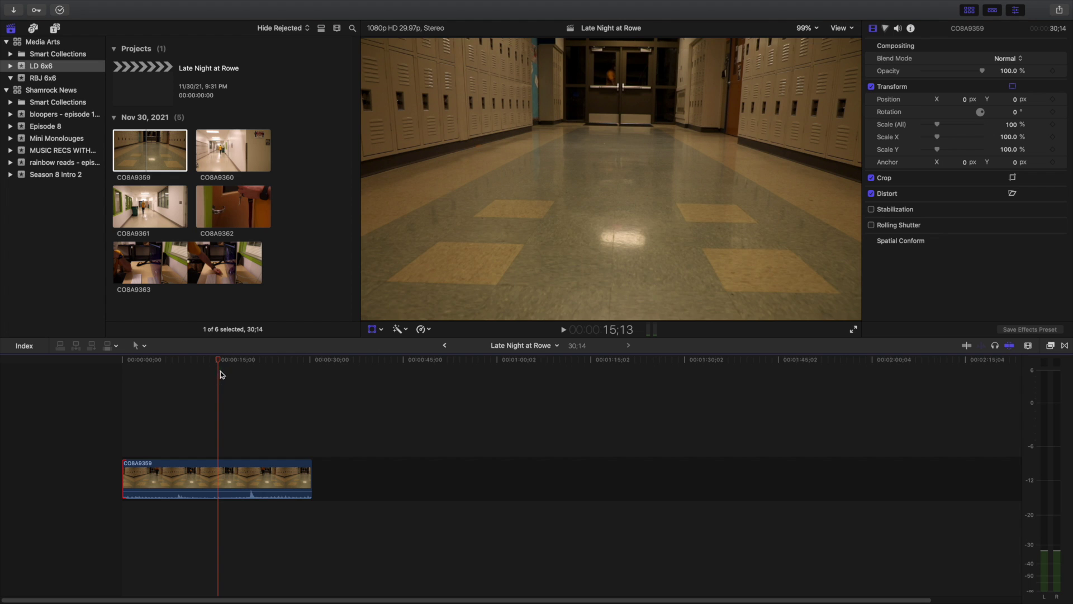
{"action": "left_click", "coordinate": [222, 473]}
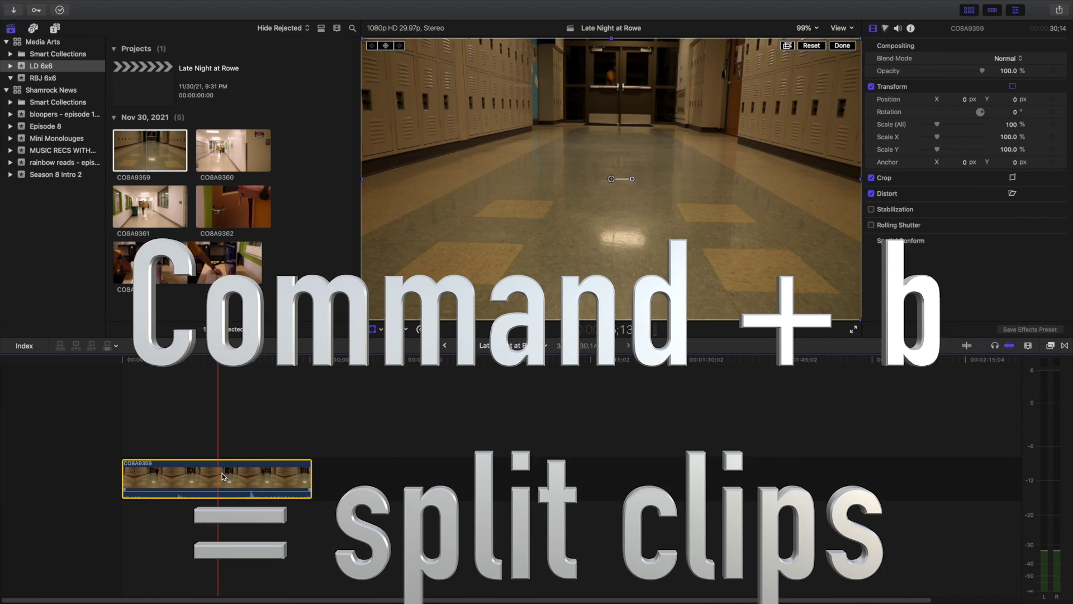
{"action": "key", "text": "super+b"}
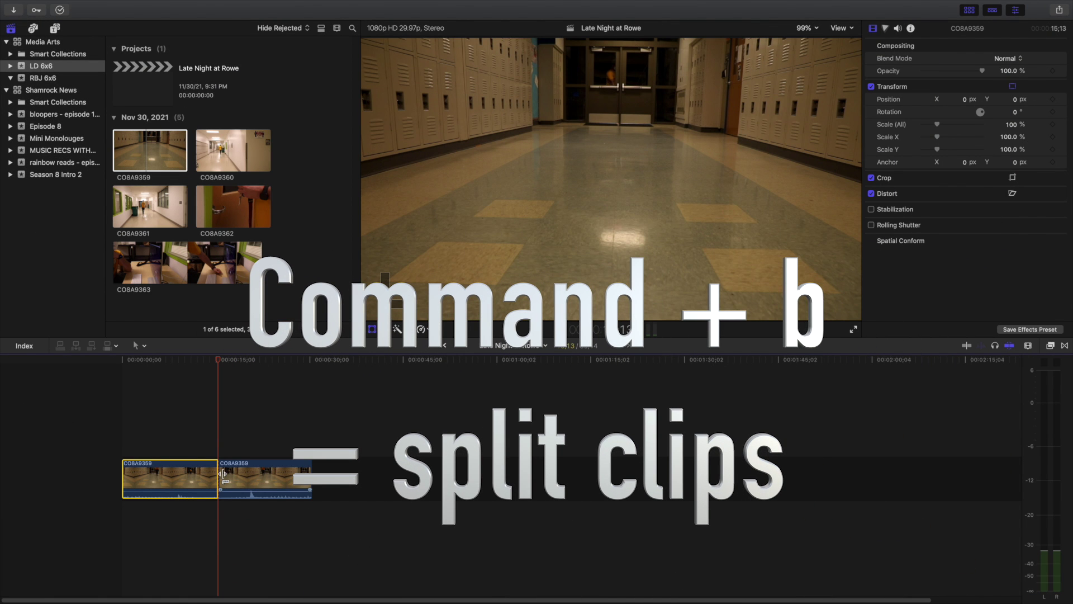
{"action": "left_click", "coordinate": [196, 443]}
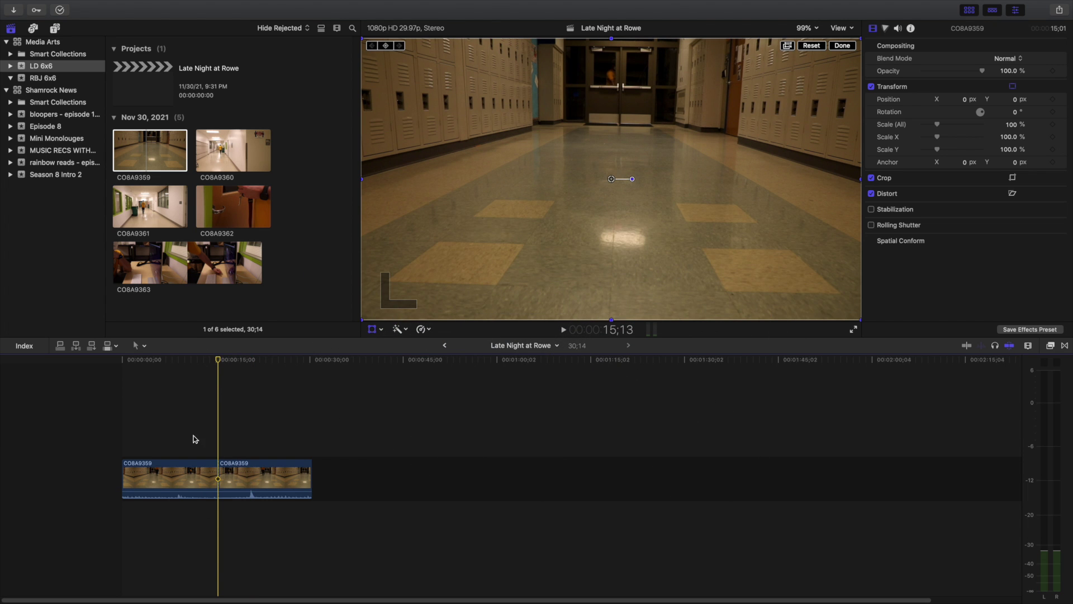
{"action": "left_click", "coordinate": [191, 474]}
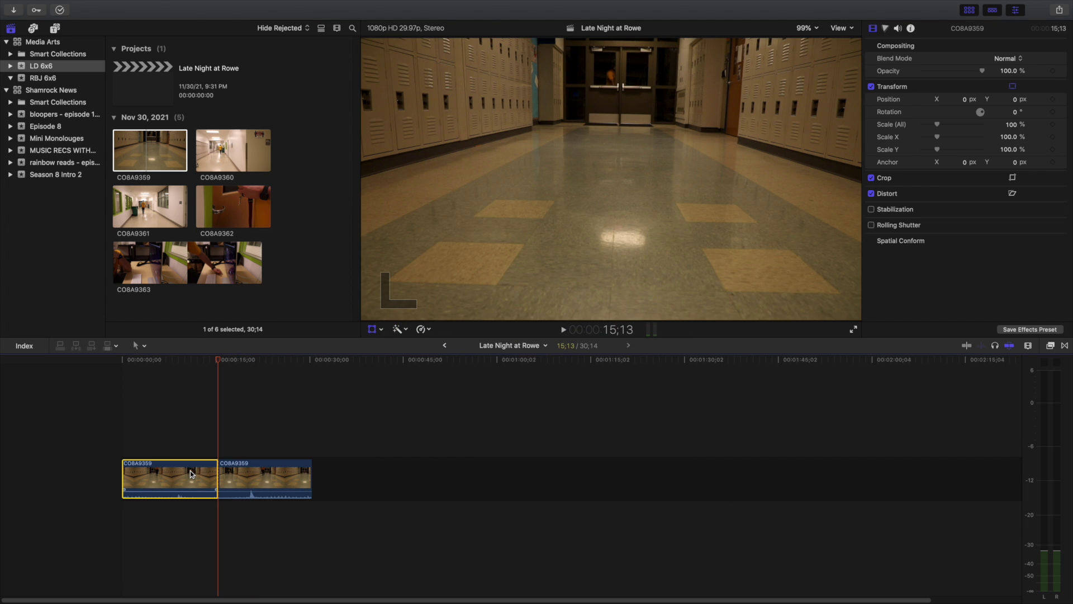
{"action": "key", "text": "Delete"}
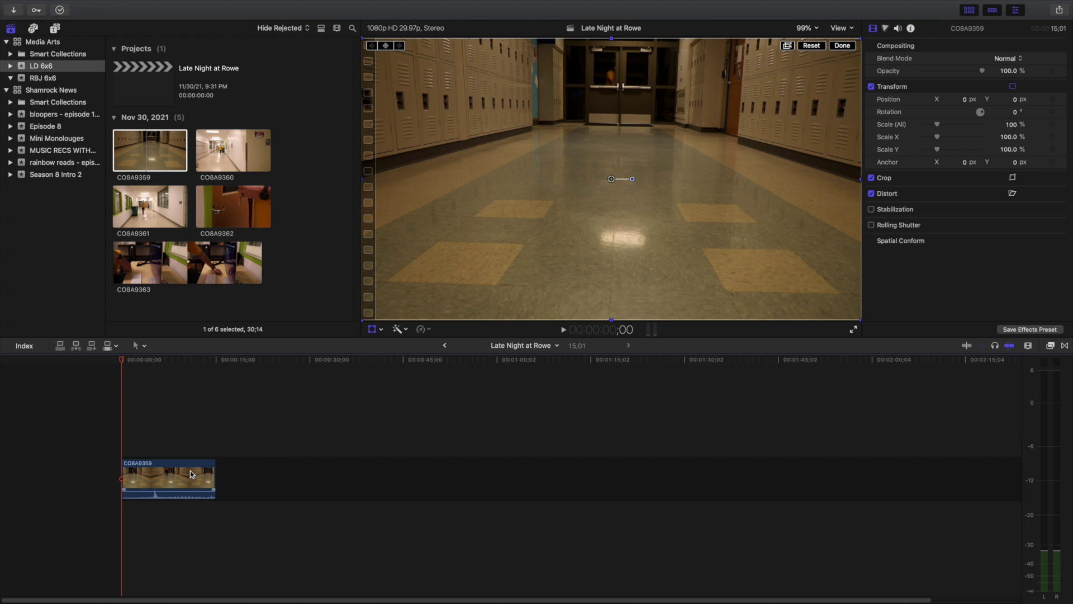
Step: Play the remaining clip from the start, split it at 11;11, and delete the part after the cut
{"action": "left_click", "coordinate": [150, 480]}
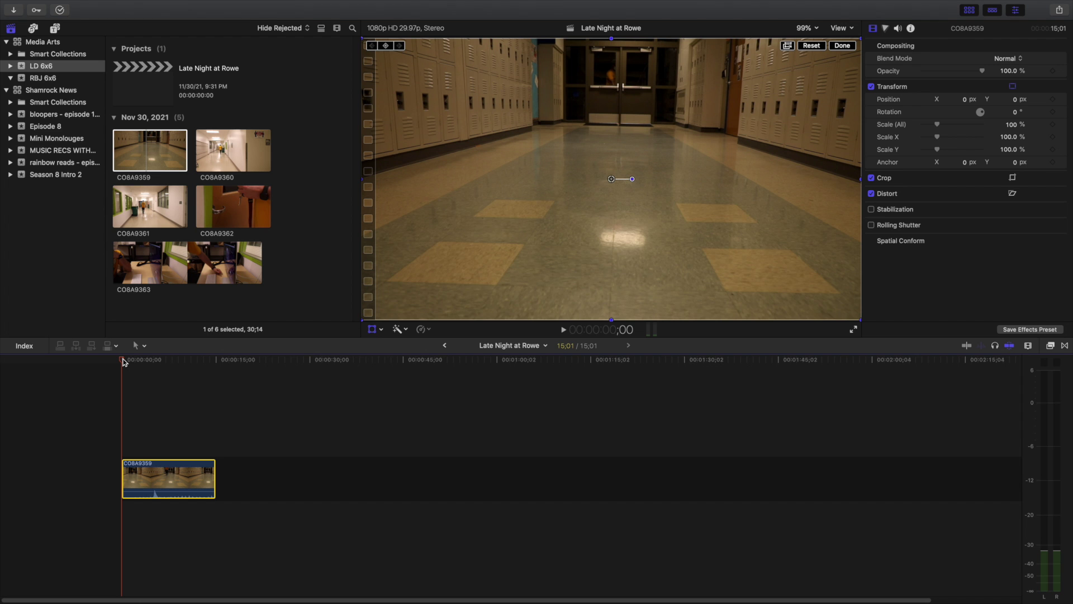
{"action": "key", "text": "space"}
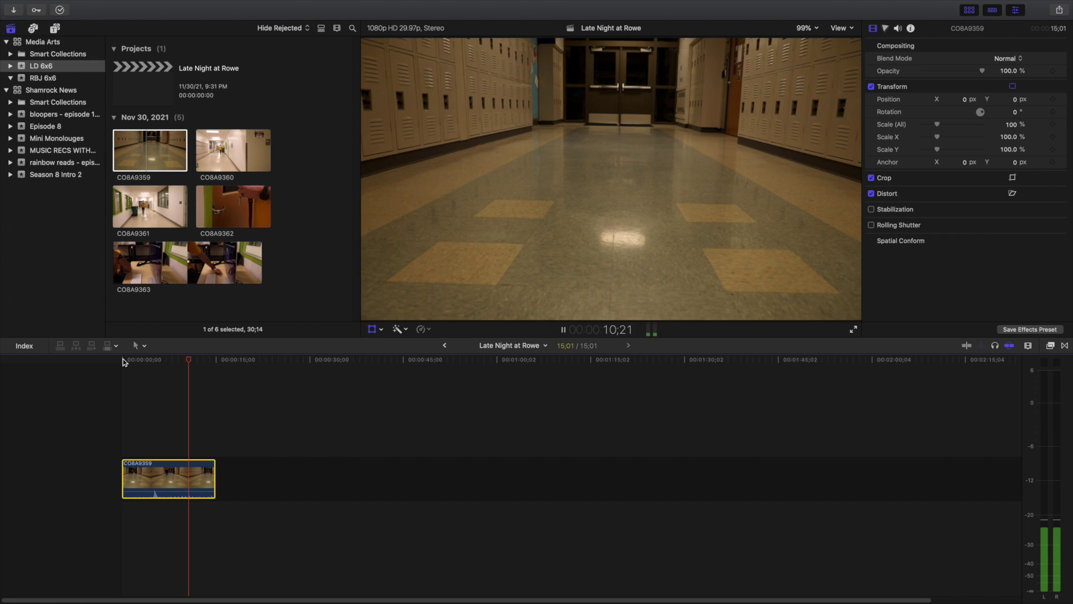
{"action": "key", "text": "space"}
{"action": "key", "text": "shift+t"}
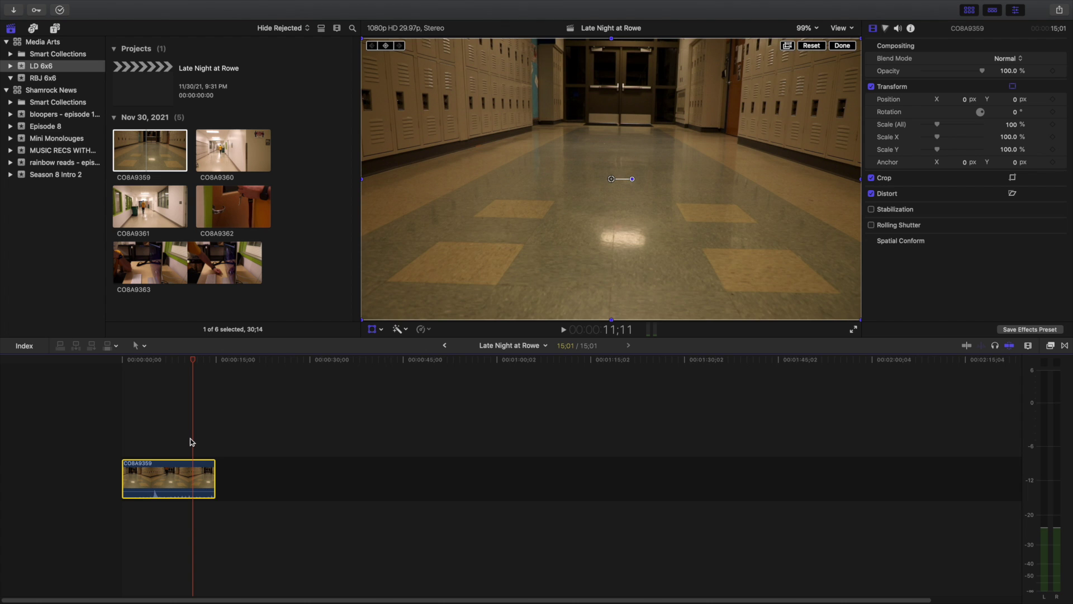
{"action": "key", "text": "super+b"}
{"action": "left_click", "coordinate": [205, 485]}
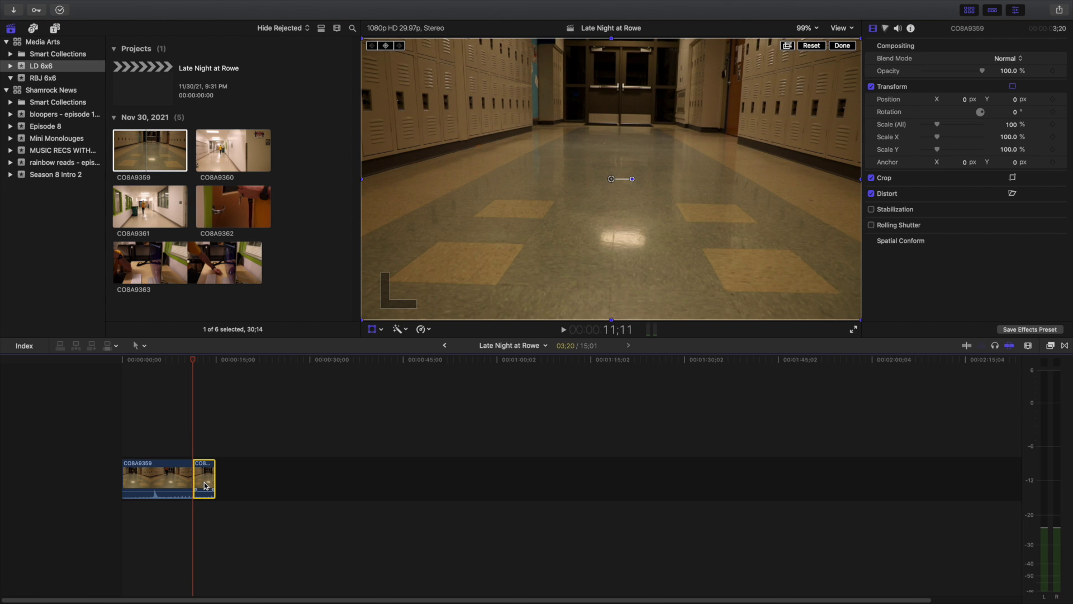
{"action": "key", "text": "Delete"}
Step: Try trimming the clip's end to a length of 6;23 and play the result from the start
{"action": "left_click", "coordinate": [155, 475]}
{"action": "left_click_drag", "start_coordinate": [190, 472], "coordinate": [161, 473]}
{"action": "key", "text": "Home"}
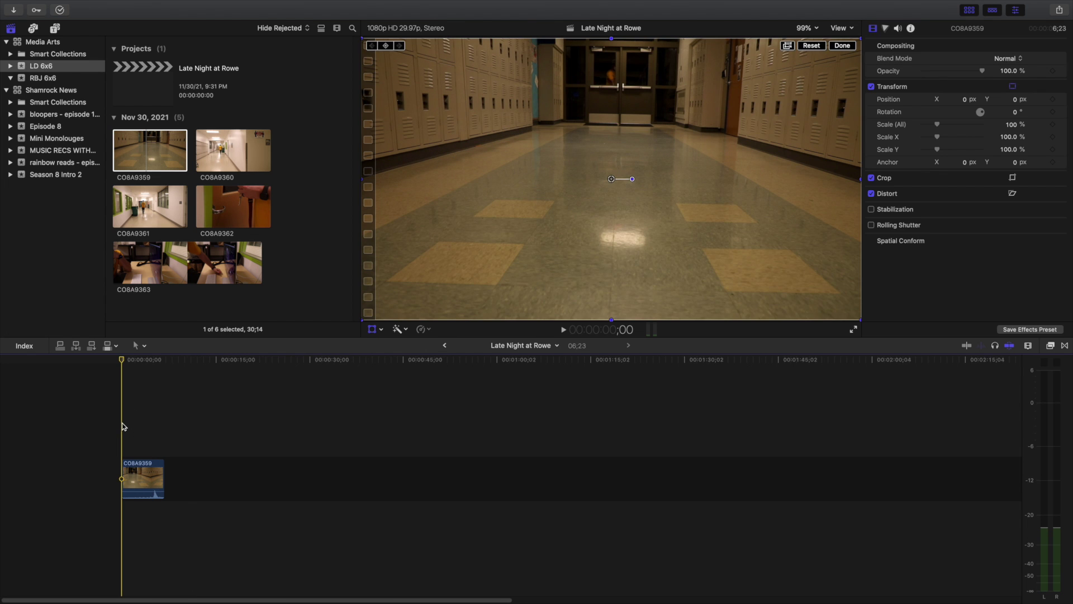
{"action": "key", "text": "space"}
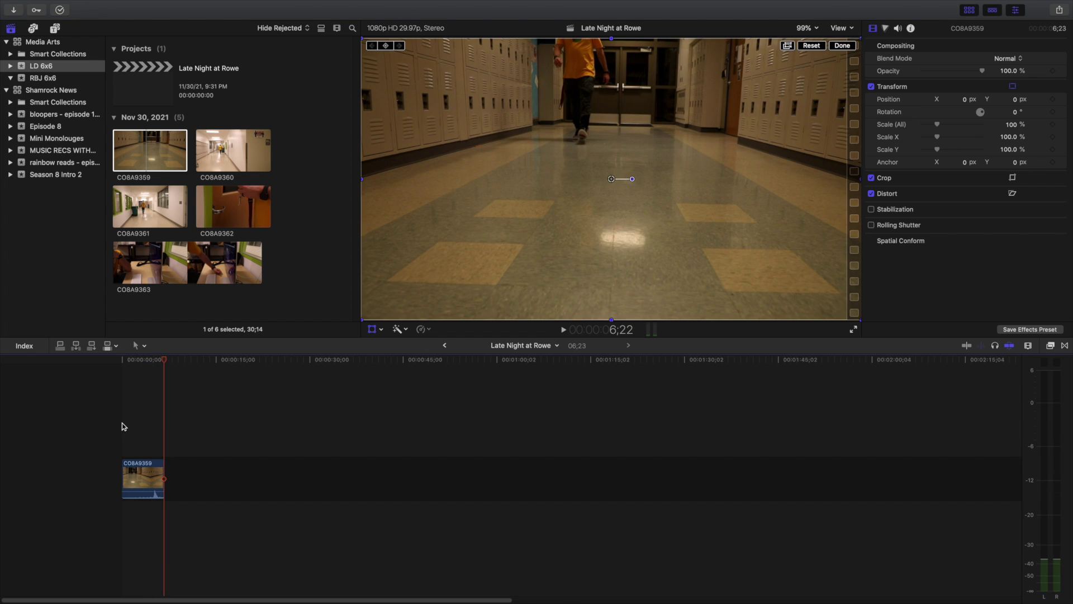
Step: Apply a custom speed to the timeline clip with a forward rate of 200%
{"action": "left_click", "coordinate": [142, 475]}
{"action": "left_click_drag", "start_coordinate": [165, 364], "coordinate": [96, 371]}
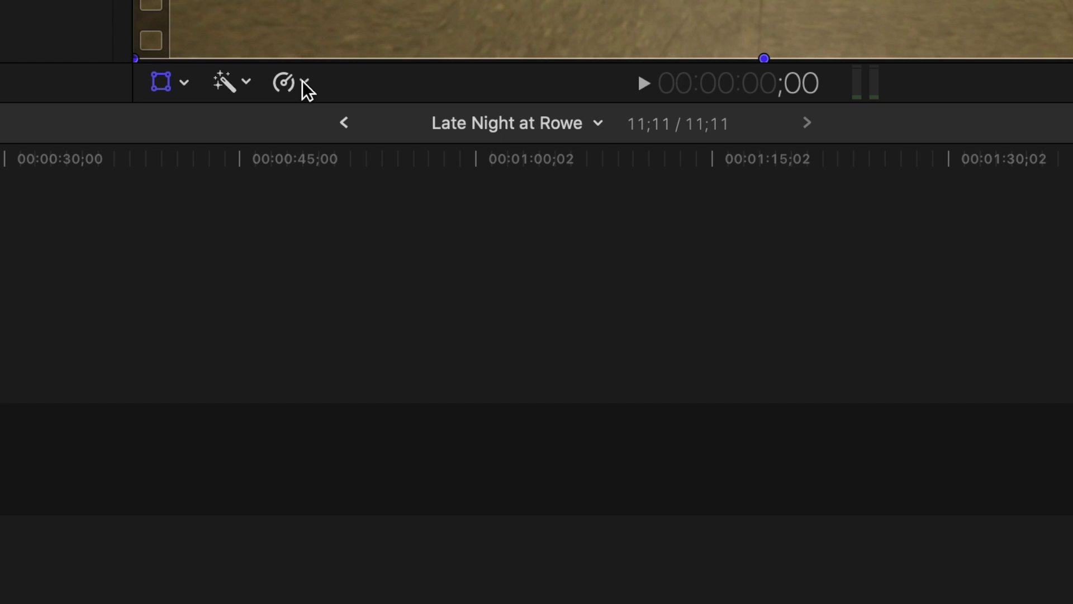
{"action": "left_click", "coordinate": [427, 328]}
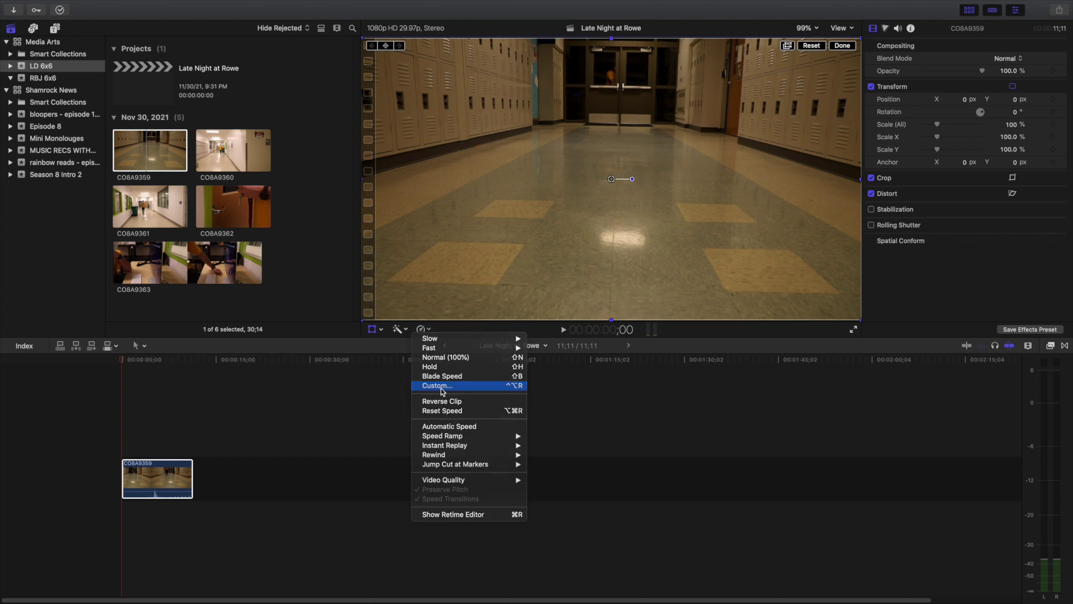
{"action": "left_click", "coordinate": [334, 226]}
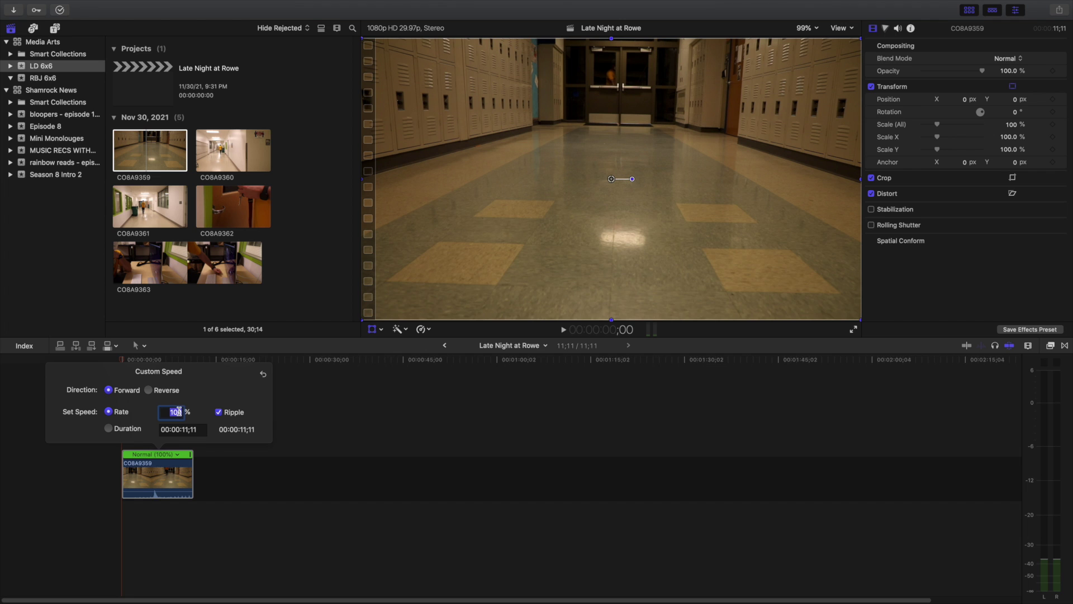
{"action": "type", "text": "200"}
{"action": "key", "text": "Return"}
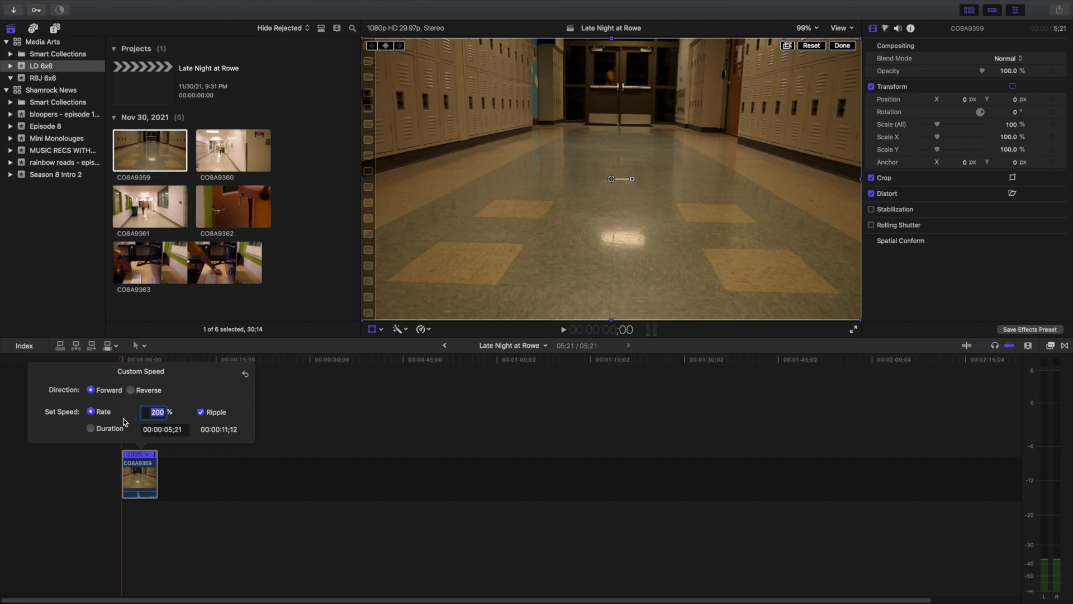
Step: Set the clip's custom speed by duration to 00:00:06;00, play the result from the start, and return the playhead to the beginning
{"action": "left_click", "coordinate": [90, 428]}
{"action": "type", "text": "00:00:06;2"}
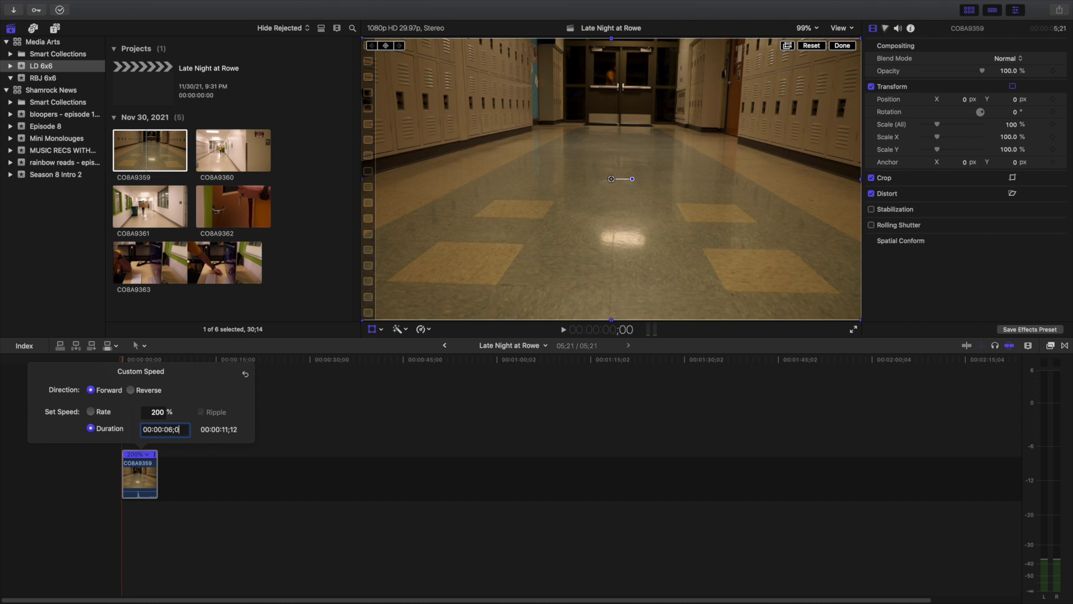
{"action": "key", "text": "Return"}
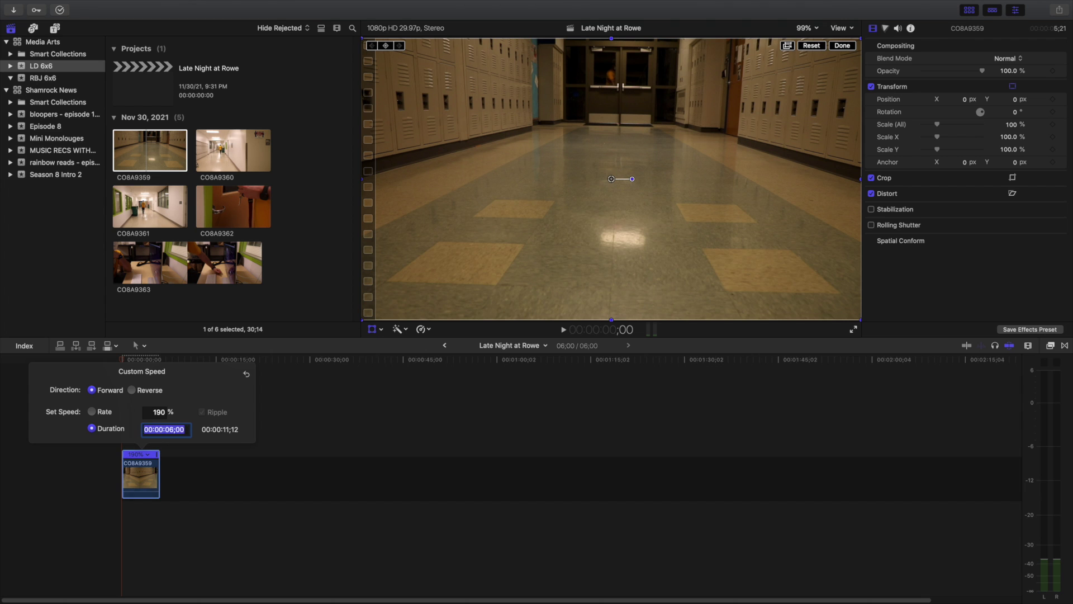
{"action": "left_click", "coordinate": [237, 479]}
{"action": "left_click", "coordinate": [121, 435]}
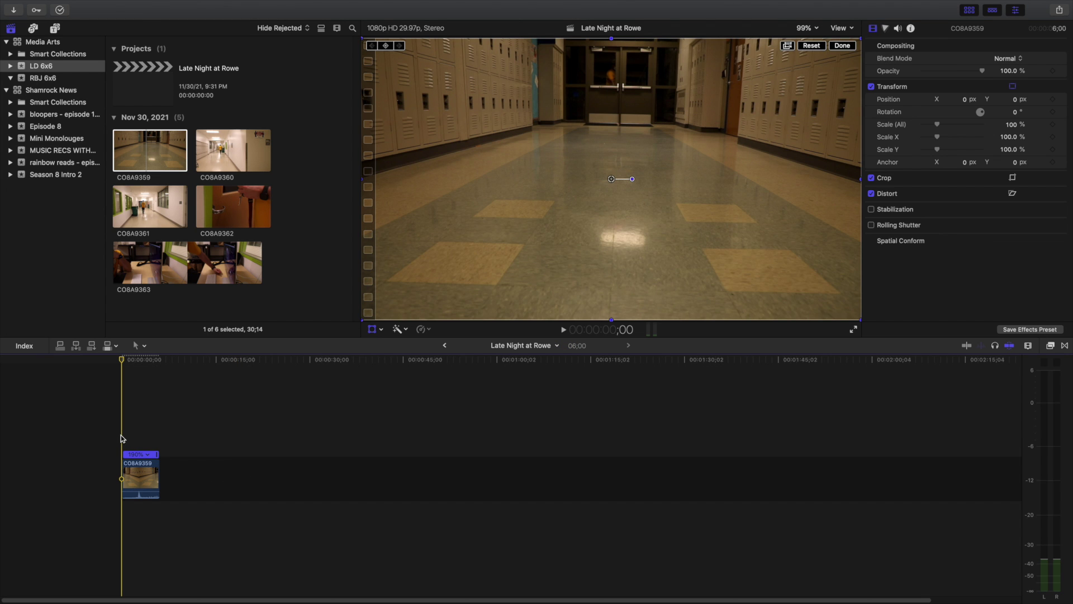
{"action": "key", "text": "space"}
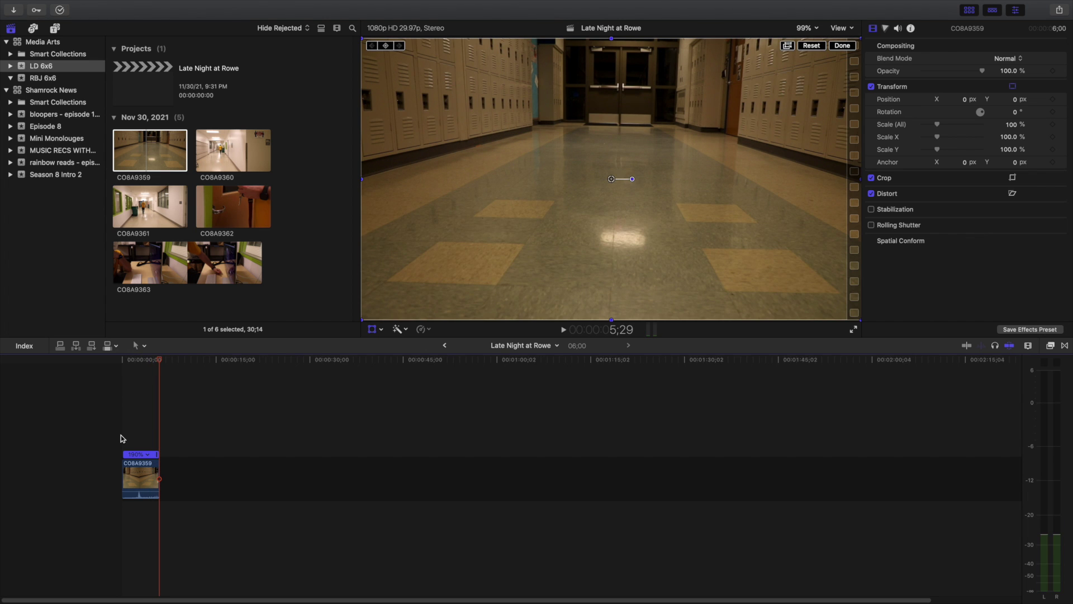
{"action": "left_click_drag", "start_coordinate": [158, 358], "coordinate": [87, 367]}
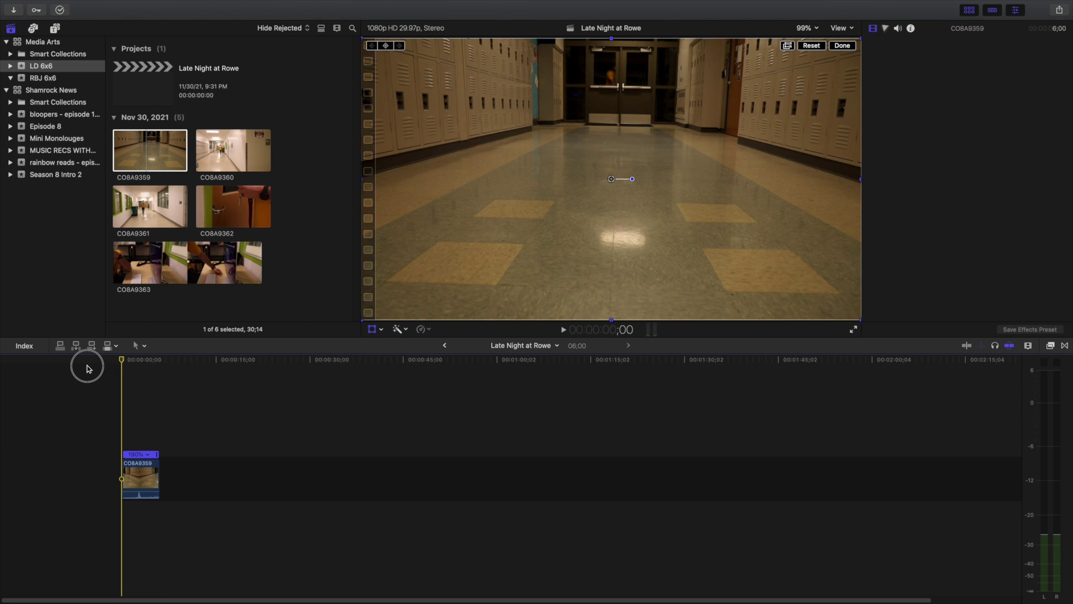
Step: Add clip CO8A9360 after the first clip, trim its start at 11;14, and cut its end for a length of 9;10
{"action": "left_click", "coordinate": [141, 454]}
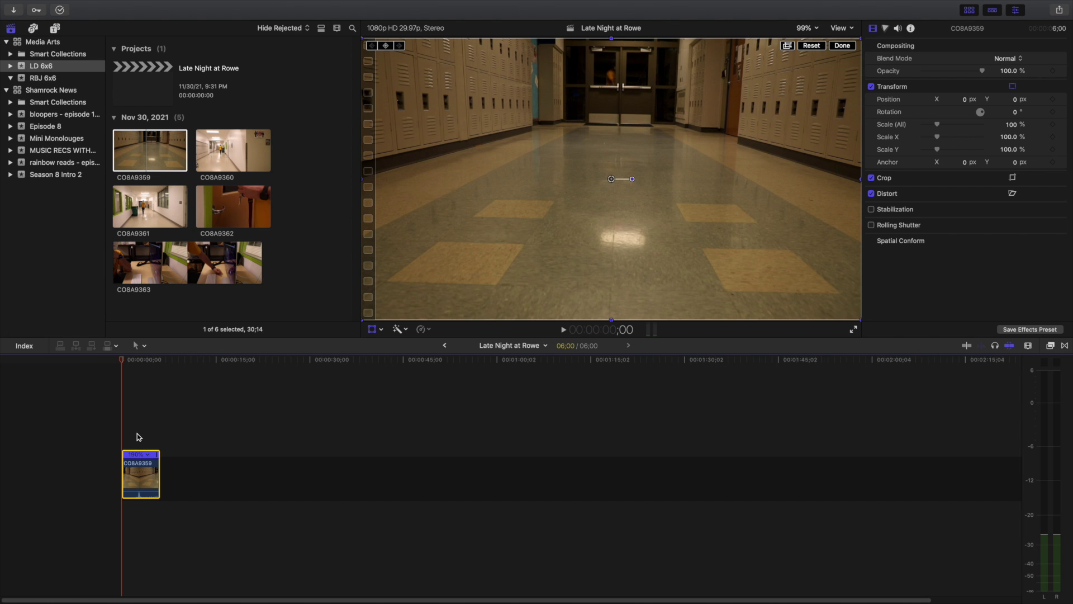
{"action": "left_click_drag", "start_coordinate": [226, 156], "coordinate": [183, 482]}
{"action": "left_click", "coordinate": [196, 362]}
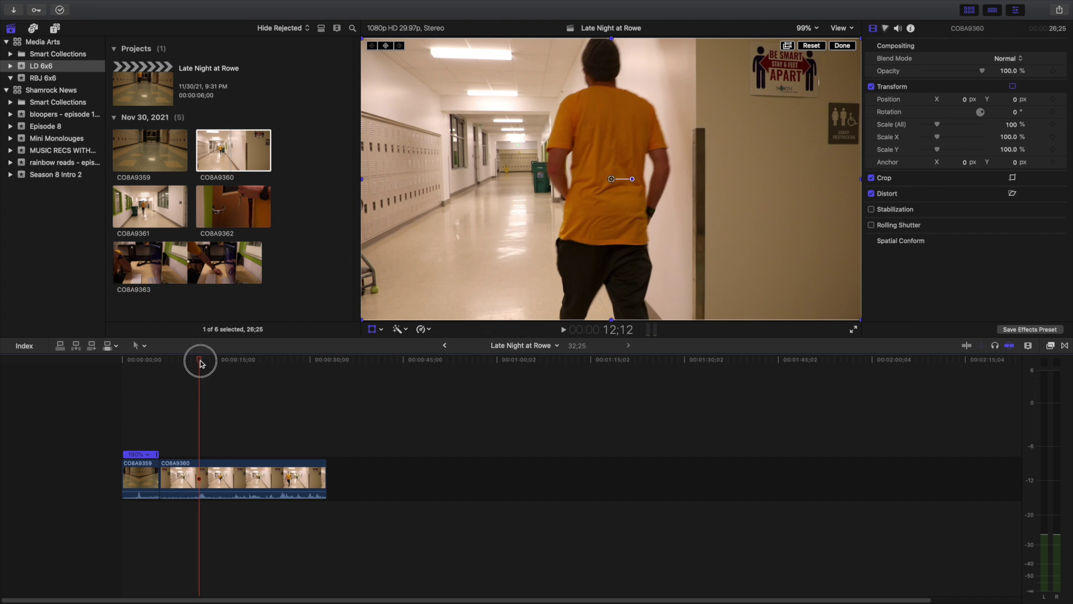
{"action": "left_click", "coordinate": [194, 363]}
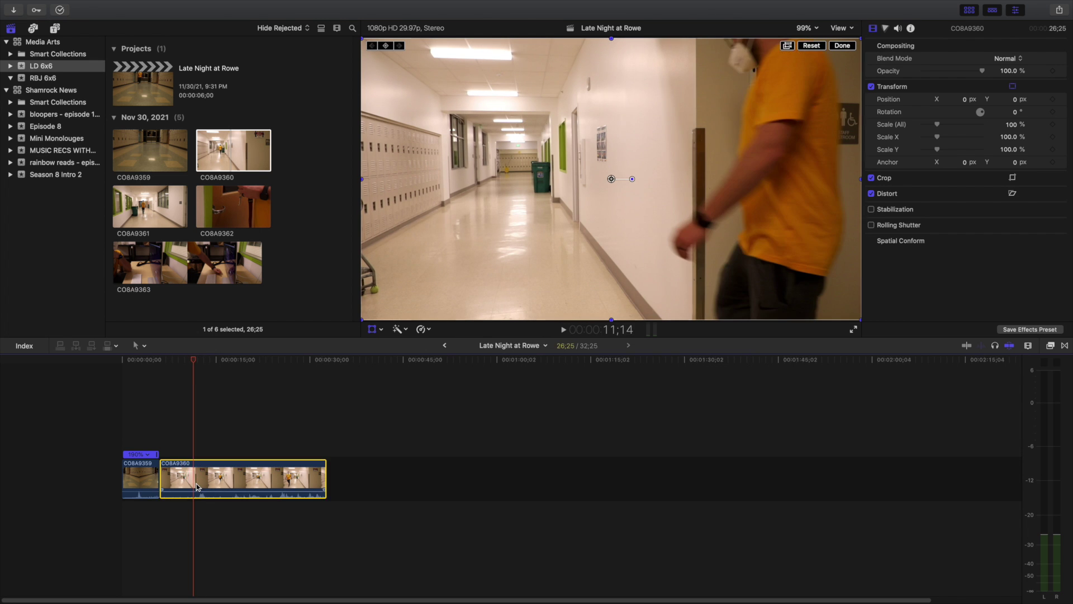
{"action": "key", "text": "alt+bracketleft"}
{"action": "key", "text": "space"}
{"action": "key", "text": "space"}
{"action": "left_click", "coordinate": [256, 479]}
{"action": "key", "text": "alt+bracketright"}
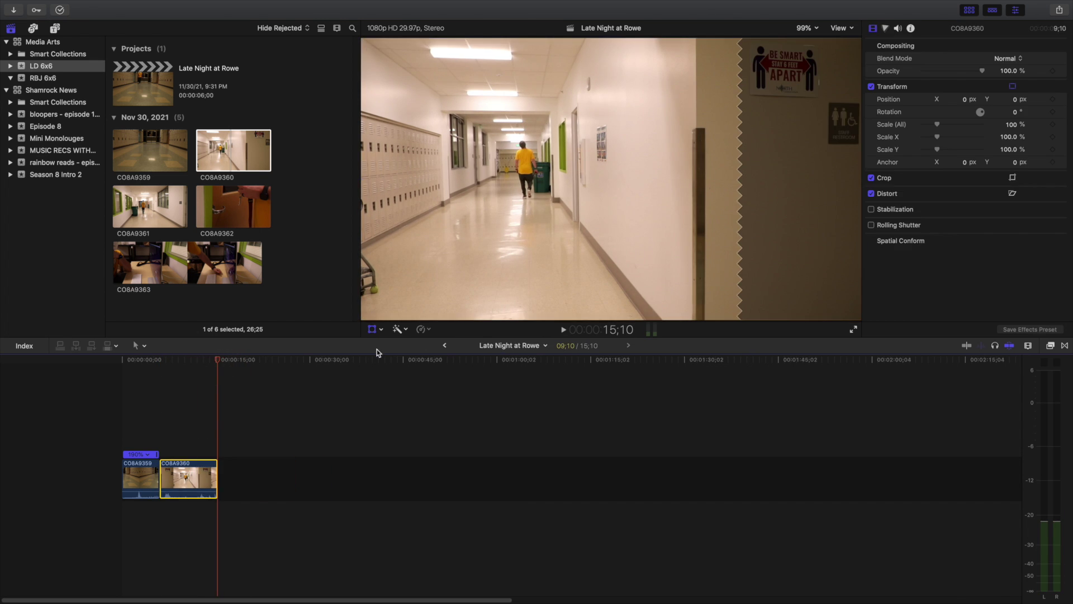
Step: Set a custom speed duration of 6;00 on CO8A9360 and play the retimed result
{"action": "left_click", "coordinate": [423, 330]}
{"action": "left_click", "coordinate": [441, 394]}
{"action": "left_click", "coordinate": [222, 430]}
{"action": "type", "text": "600"}
{"action": "key", "text": "Return"}
{"action": "left_click", "coordinate": [151, 428]}
{"action": "key", "text": "space"}
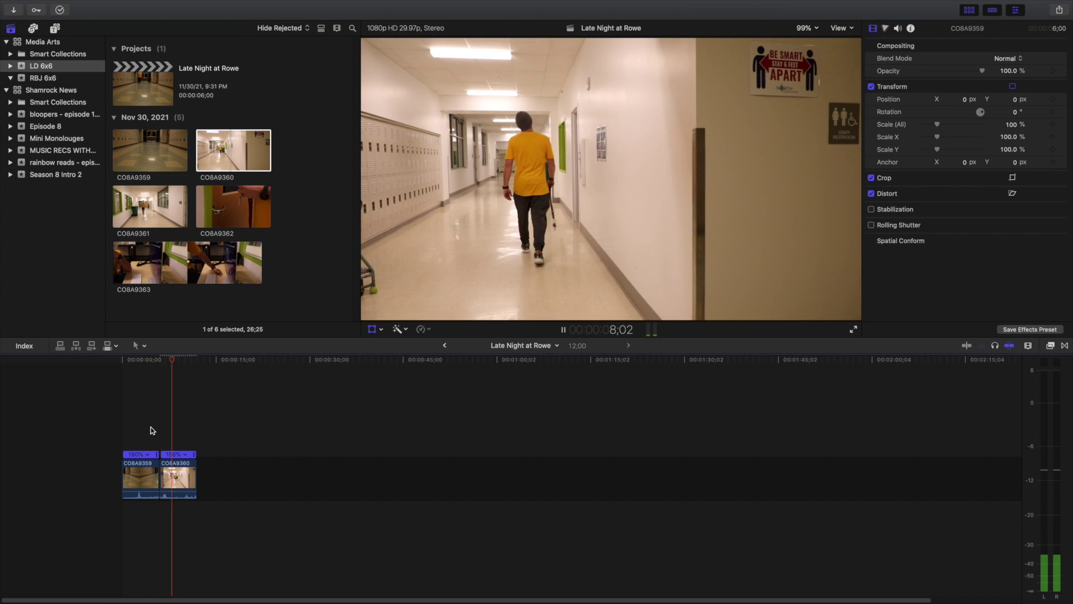
Step: Append clip CO8A9361 to the timeline, trim its start, and cut off its end at 21;20 for a length of 9;20
{"action": "left_click", "coordinate": [149, 207]}
{"action": "key", "text": "e"}
{"action": "left_click", "coordinate": [270, 364]}
{"action": "key", "text": "alt+bracketleft"}
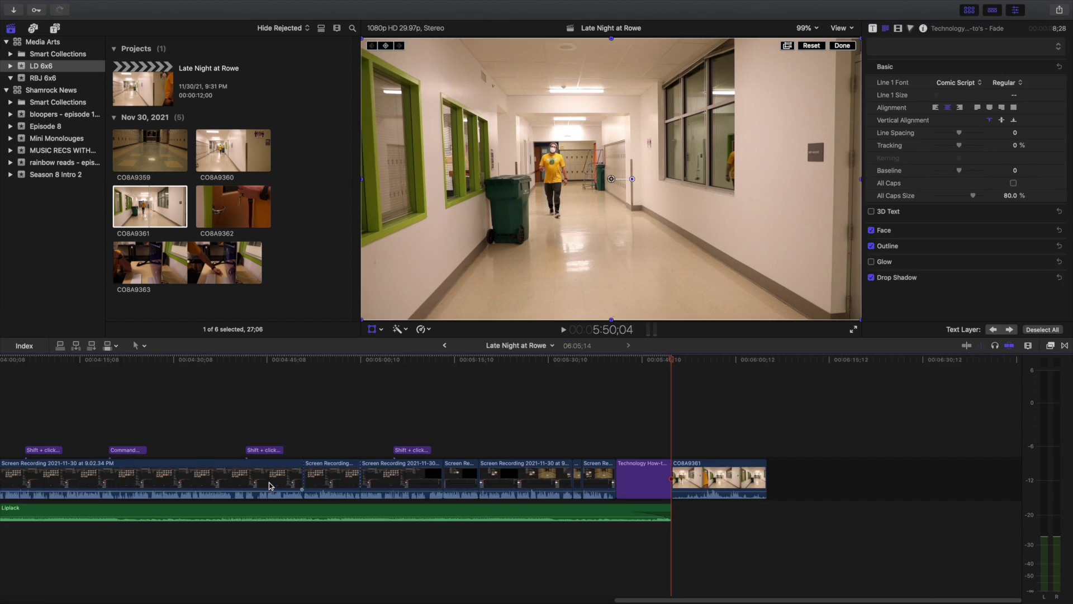
{"action": "key", "text": "space"}
{"action": "left_click", "coordinate": [157, 481]}
{"action": "key", "text": "alt+bracketright"}
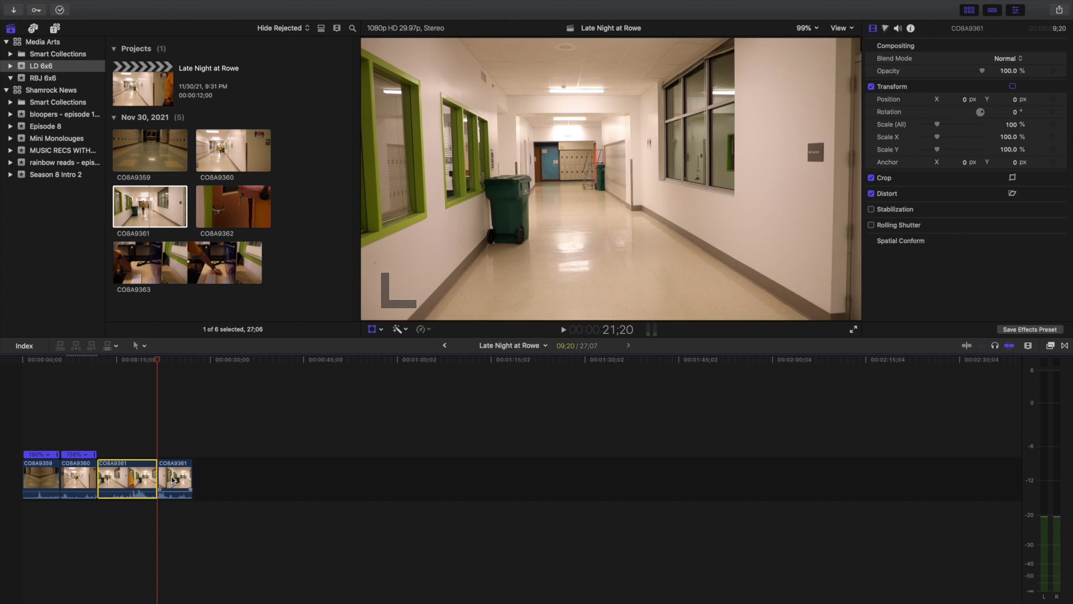
Step: Set a custom speed duration of 6;00 on CO8A9361 and play the sequence
{"action": "left_click", "coordinate": [373, 329]}
{"action": "left_click", "coordinate": [420, 329]}
{"action": "left_click", "coordinate": [444, 386]}
{"action": "left_click", "coordinate": [151, 431]}
{"action": "type", "text": "600"}
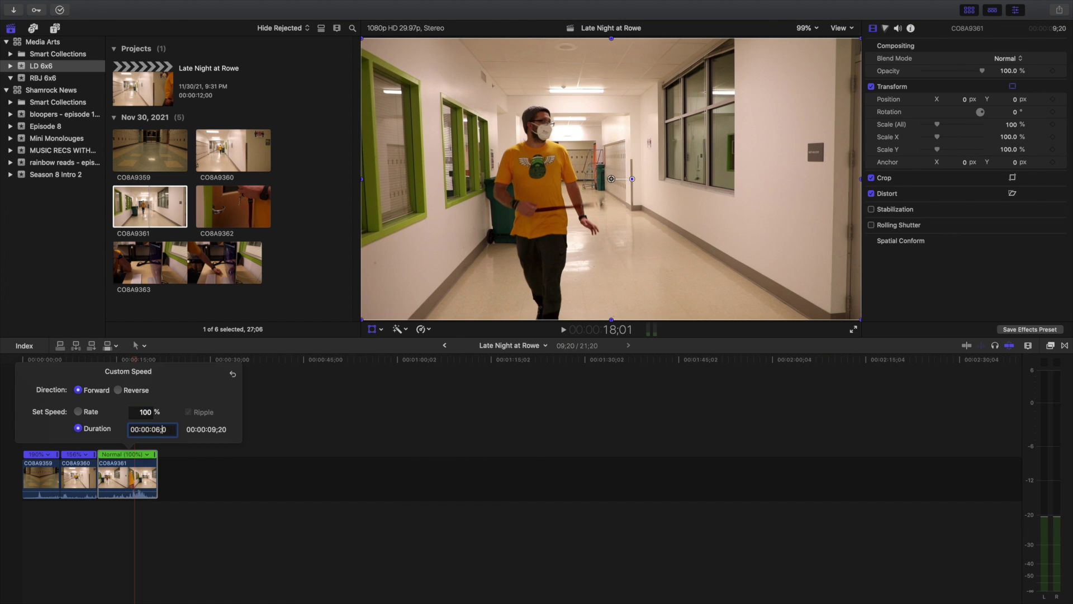
{"action": "key", "text": "Return"}
{"action": "left_click", "coordinate": [74, 445]}
{"action": "key", "text": "space"}
Step: Append clip CO8A9362 to the timeline and trim it to a length of 20;02
{"action": "left_click", "coordinate": [233, 207]}
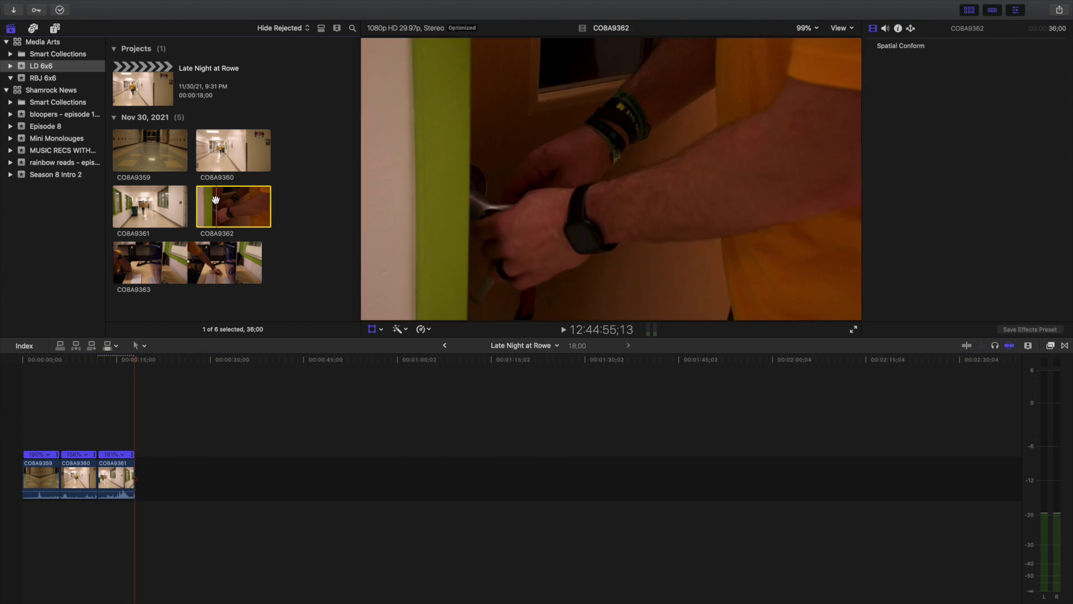
{"action": "key", "text": "e"}
{"action": "left_click", "coordinate": [177, 362]}
{"action": "key", "text": "space"}
{"action": "key", "text": "alt+bracketleft"}
{"action": "left_click", "coordinate": [250, 444]}
{"action": "left_click", "coordinate": [251, 478]}
Step: Set a custom speed duration of 6;02 on CO8A9362 and play the retimed clip
{"action": "left_click", "coordinate": [420, 329]}
{"action": "left_click", "coordinate": [444, 386]}
{"action": "left_click", "coordinate": [168, 428]}
{"action": "type", "text": "602"}
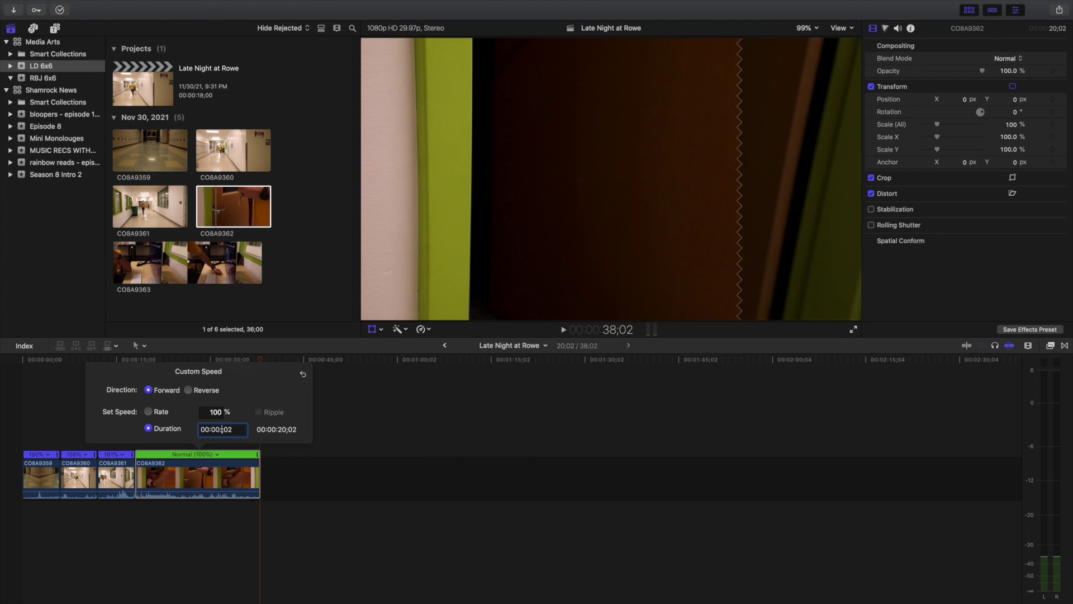
{"action": "key", "text": "Return"}
{"action": "key", "text": "space"}
Step: Append clip CO8A9363 to the end of the timeline and split it near its beginning
{"action": "key", "text": "shift+t"}
{"action": "key", "text": "e"}
{"action": "key", "text": "o"}
{"action": "key", "text": "Delete"}
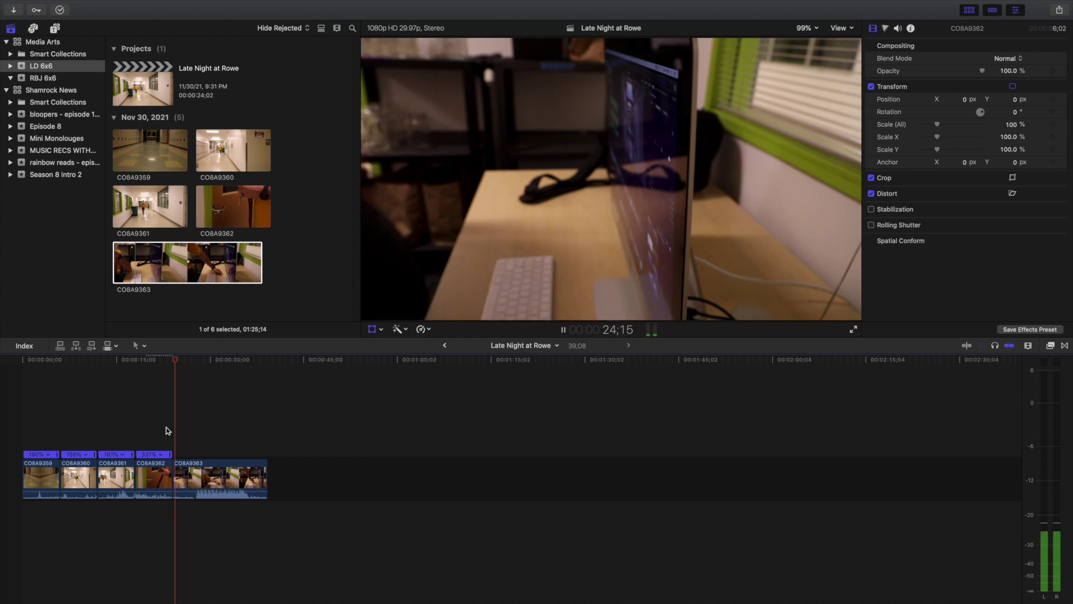
{"action": "left_click", "coordinate": [196, 359]}
{"action": "key", "text": "super+b"}
Step: Speed up the first CO8A9363 segment to 200% and trim the second segment to a length of 5;09
{"action": "left_click", "coordinate": [185, 478]}
{"action": "left_click", "coordinate": [420, 329]}
{"action": "left_click", "coordinate": [436, 366]}
{"action": "left_click", "coordinate": [420, 329]}
{"action": "left_click", "coordinate": [511, 345]}
{"action": "left_click_drag", "start_coordinate": [255, 475], "coordinate": [216, 475]}
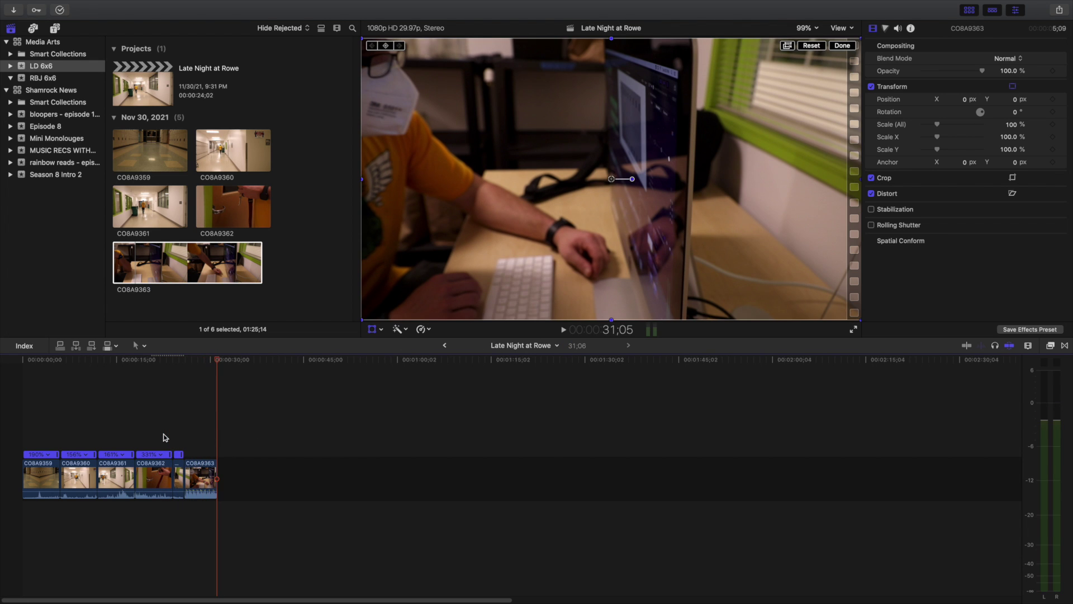
Step: Review the assembled clips in an enlarged timeline and select the two CO8A9363 segments
{"action": "key", "text": "super+equal"}
{"action": "left_click", "coordinate": [58, 494]}
{"action": "left_click", "coordinate": [173, 454]}
{"action": "left_click", "coordinate": [279, 469]}
{"action": "left_click", "coordinate": [401, 476]}
{"action": "left_click_drag", "start_coordinate": [455, 416], "coordinate": [551, 493]}
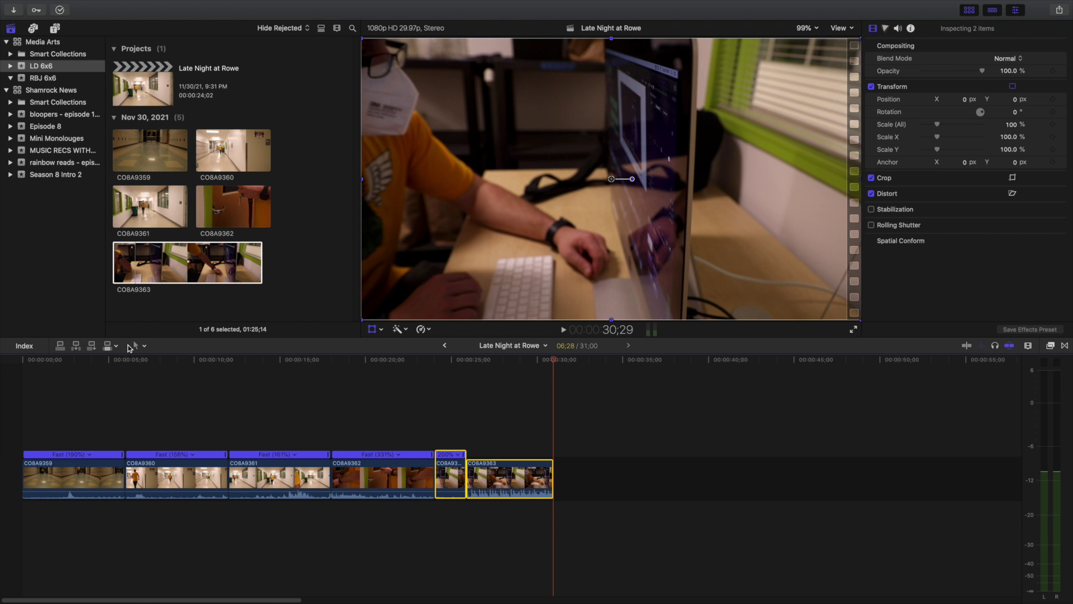
Step: Use the Blade tool to cut CO8A9361 into many short segments
{"action": "left_click", "coordinate": [307, 413]}
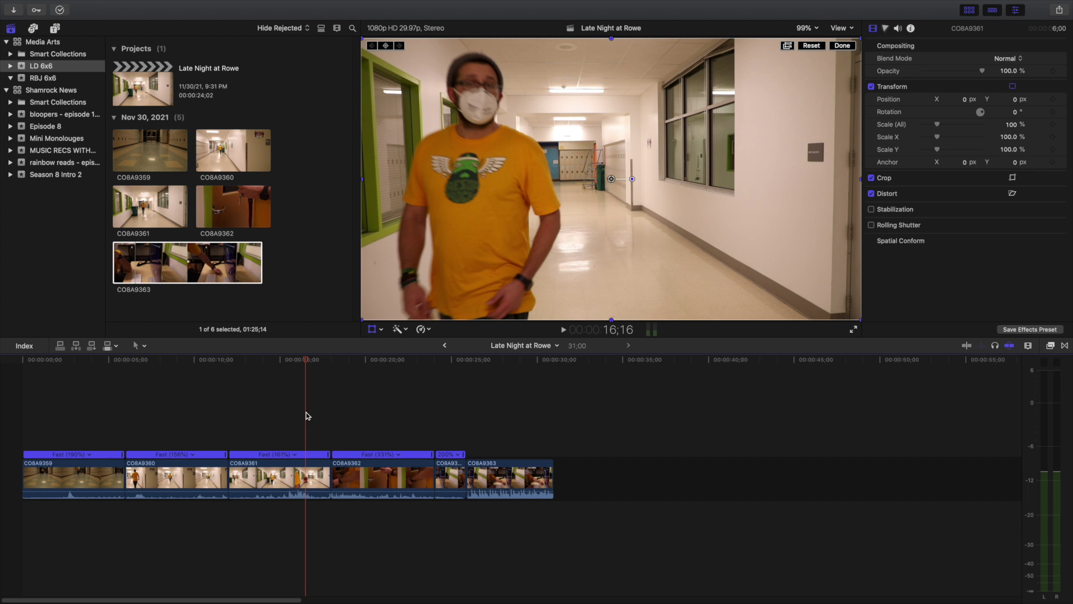
{"action": "key", "text": "b"}
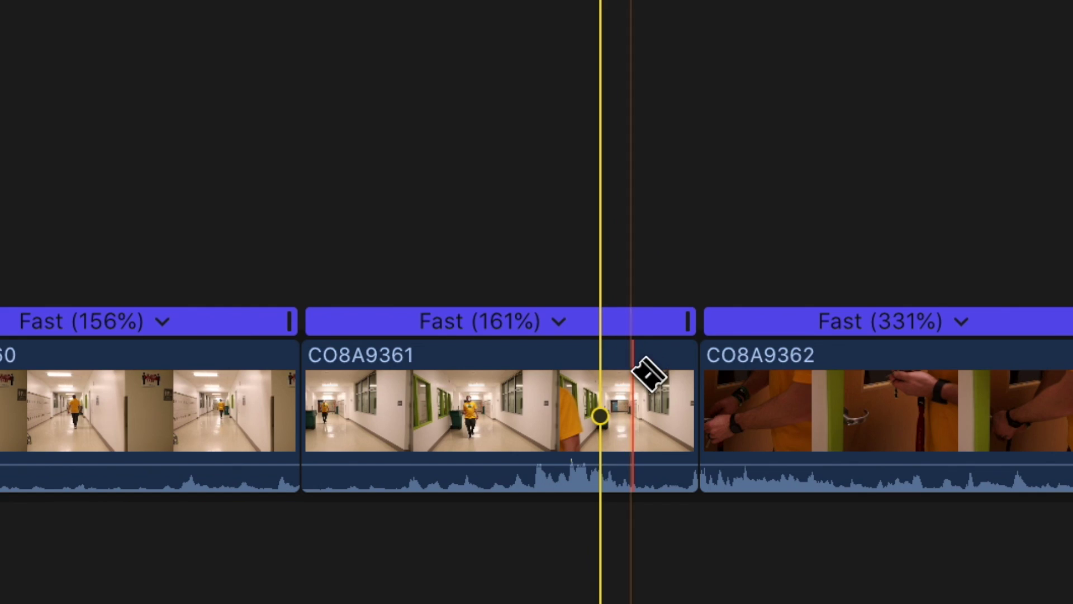
{"action": "left_click", "coordinate": [313, 475]}
{"action": "left_click", "coordinate": [299, 475]}
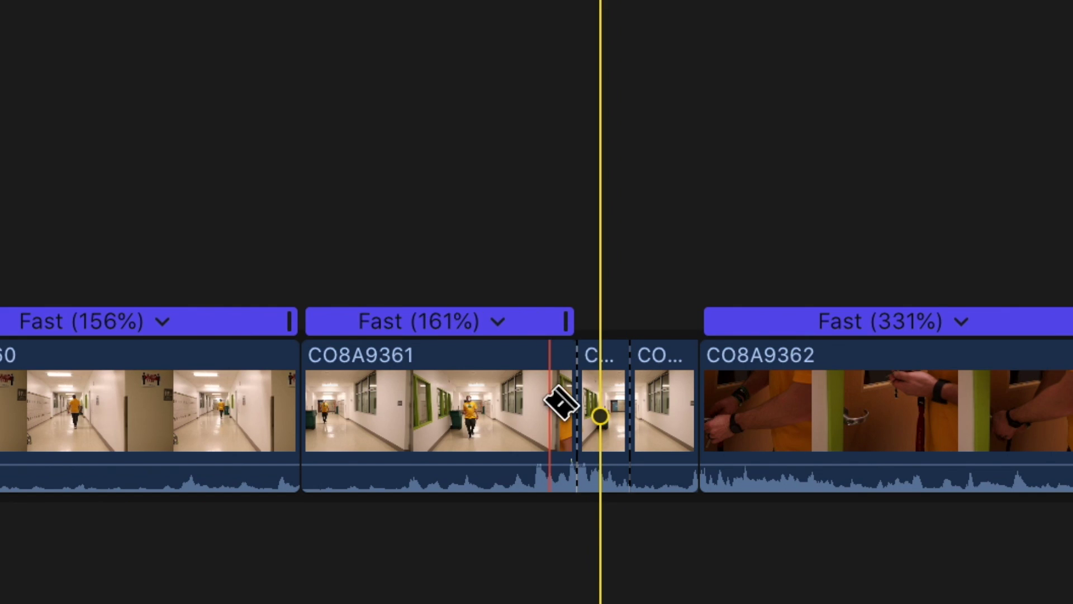
{"action": "left_click", "coordinate": [291, 475]}
{"action": "left_click", "coordinate": [272, 474]}
{"action": "left_click", "coordinate": [408, 403]}
{"action": "left_click", "coordinate": [379, 408]}
{"action": "left_click", "coordinate": [349, 411]}
{"action": "left_click", "coordinate": [299, 411]}
{"action": "left_click", "coordinate": [484, 419]}
{"action": "left_click", "coordinate": [603, 415]}
{"action": "left_click", "coordinate": [675, 414]}
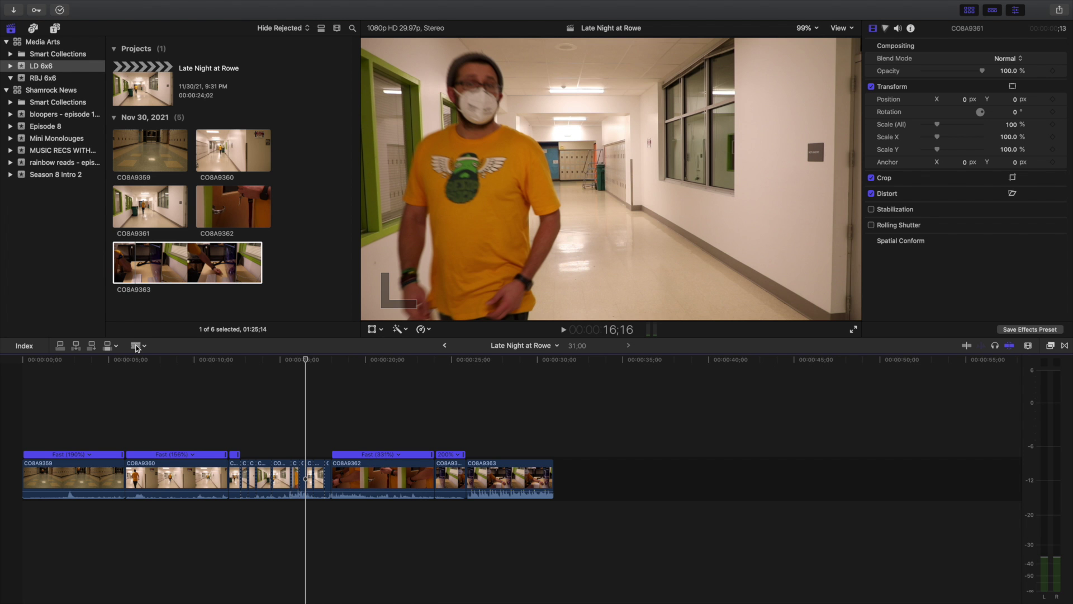
Step: Switch back to the Select tool and undo all the blade cuts in CO8A9361
{"action": "left_click", "coordinate": [136, 347]}
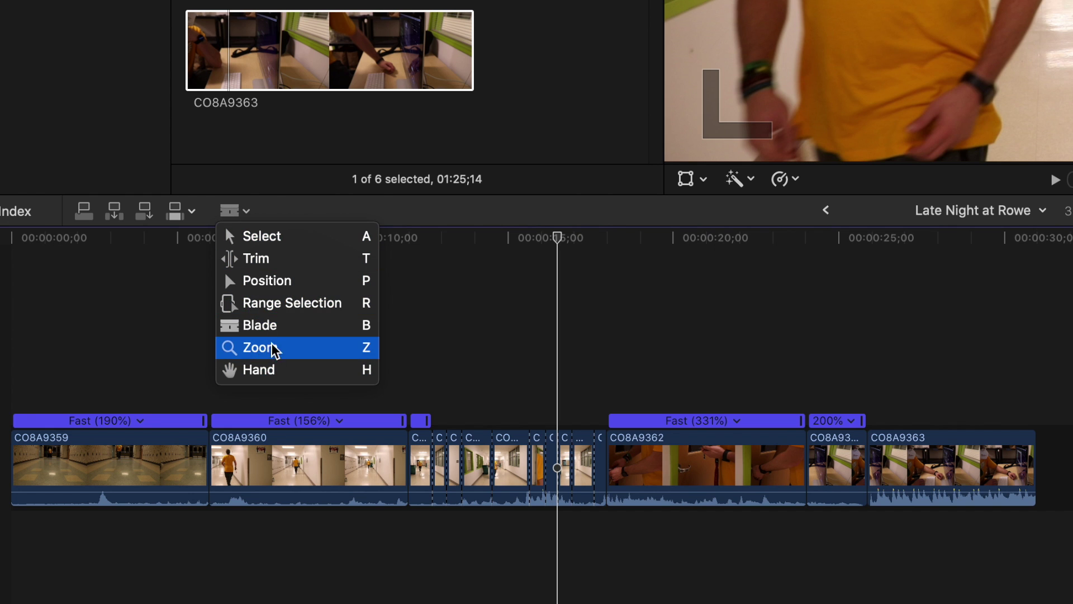
{"action": "left_click", "coordinate": [268, 242]}
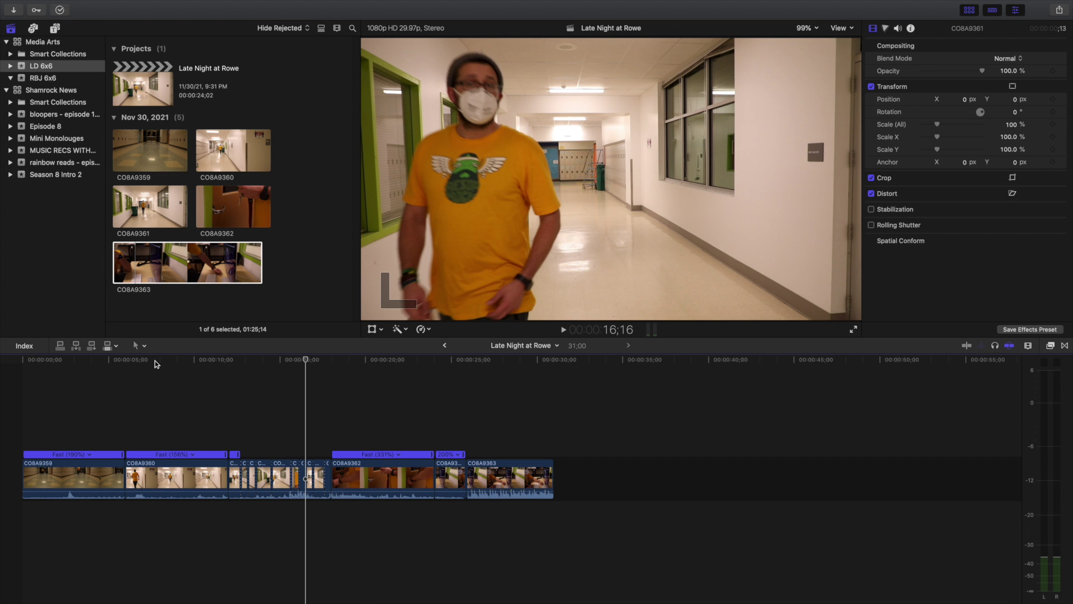
{"action": "key", "text": "super+z"}
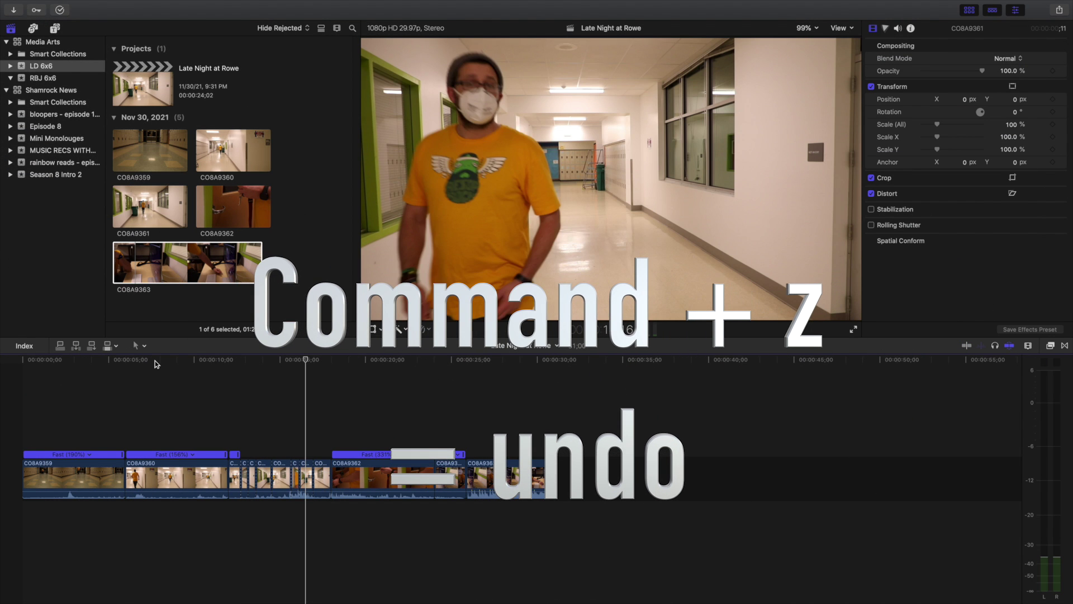
{"action": "key", "text": "j"}
{"action": "key", "text": "j"}
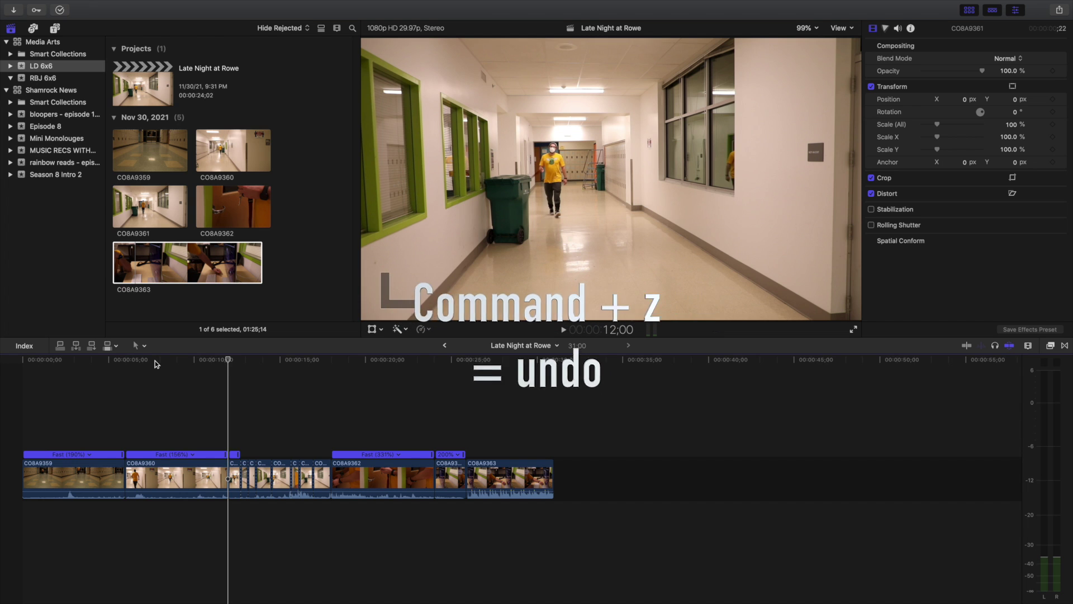
{"action": "key", "text": "l"}
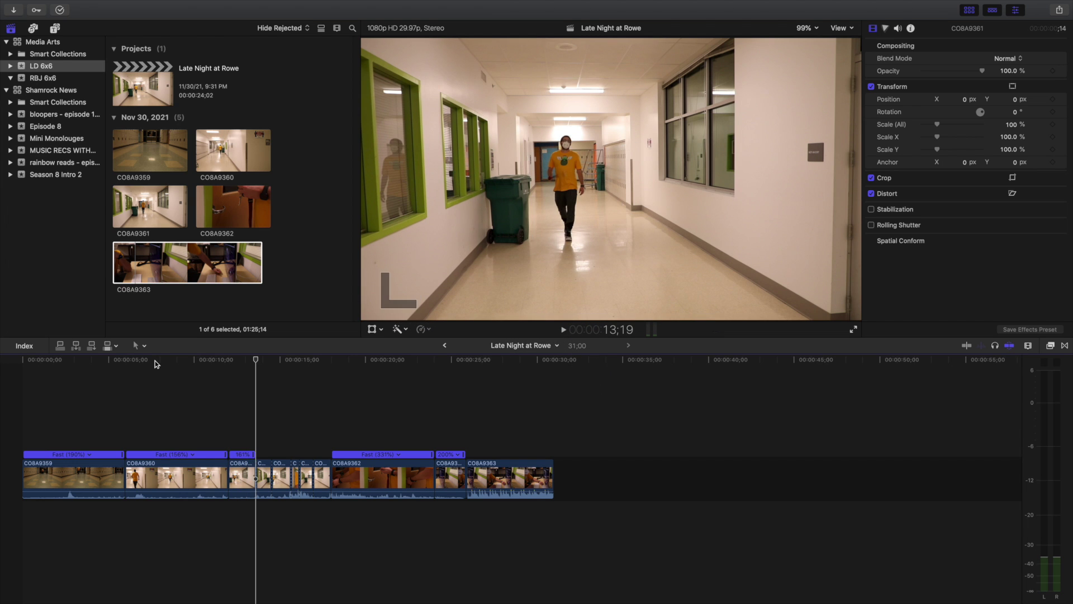
{"action": "key", "text": "super+z"}
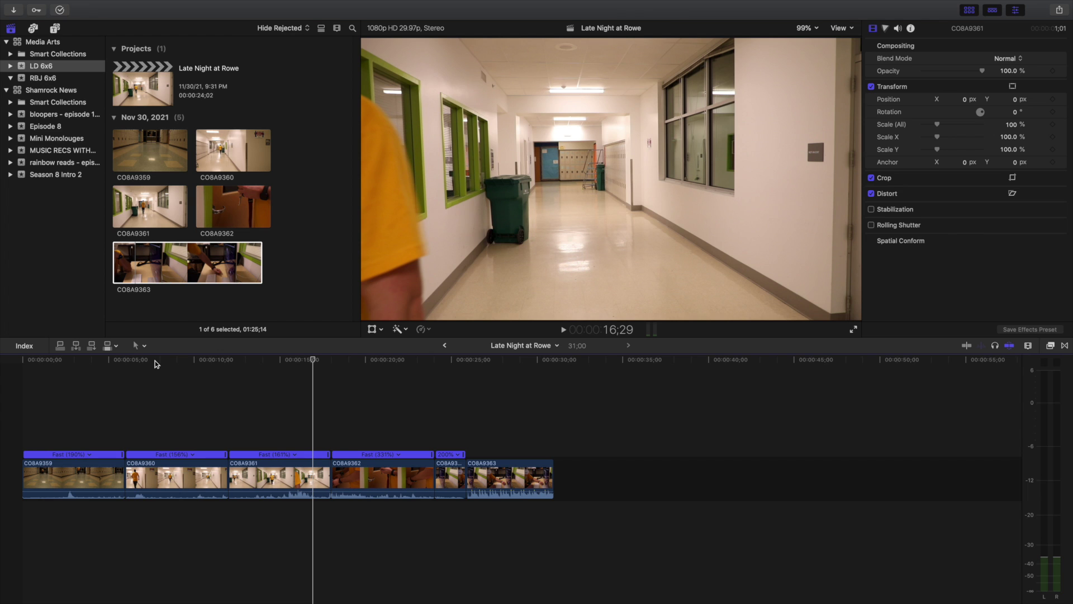
Step: Delete the last CO8A9363 segment and undo the deletion
{"action": "left_click_drag", "start_coordinate": [484, 423], "coordinate": [503, 522]}
{"action": "key", "text": "Delete"}
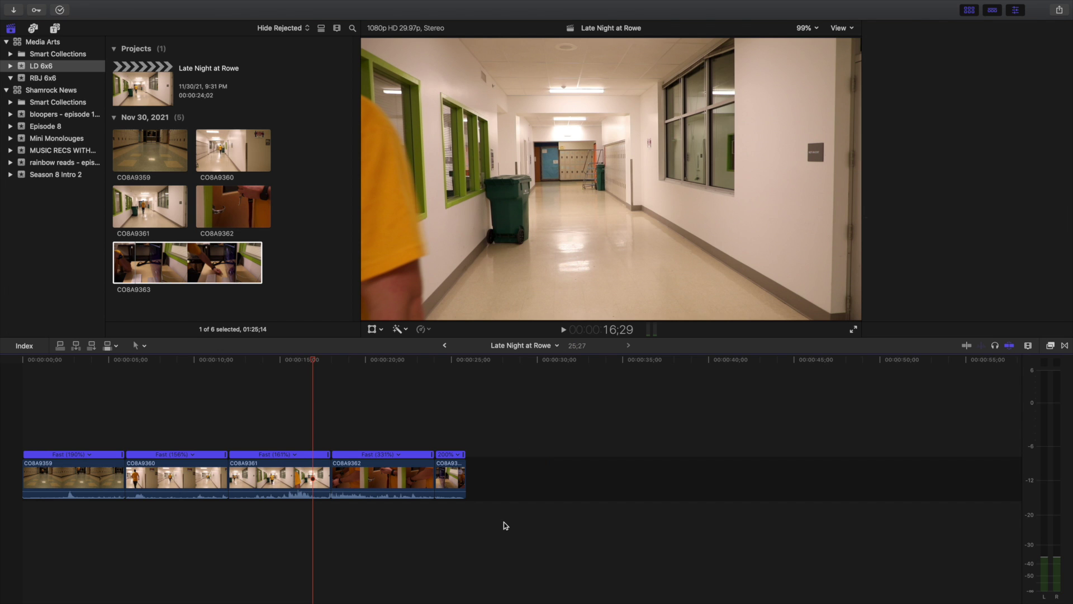
{"action": "key", "text": "super+z"}
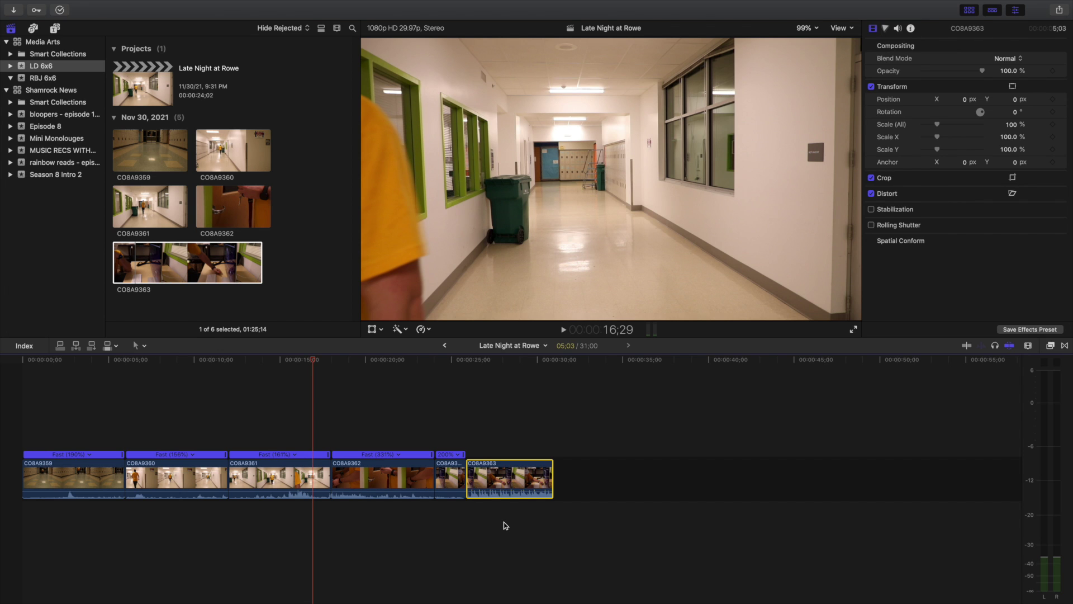
Step: Look over the sequence by moving the playhead along the timeline and back to the start
{"action": "left_click", "coordinate": [468, 396]}
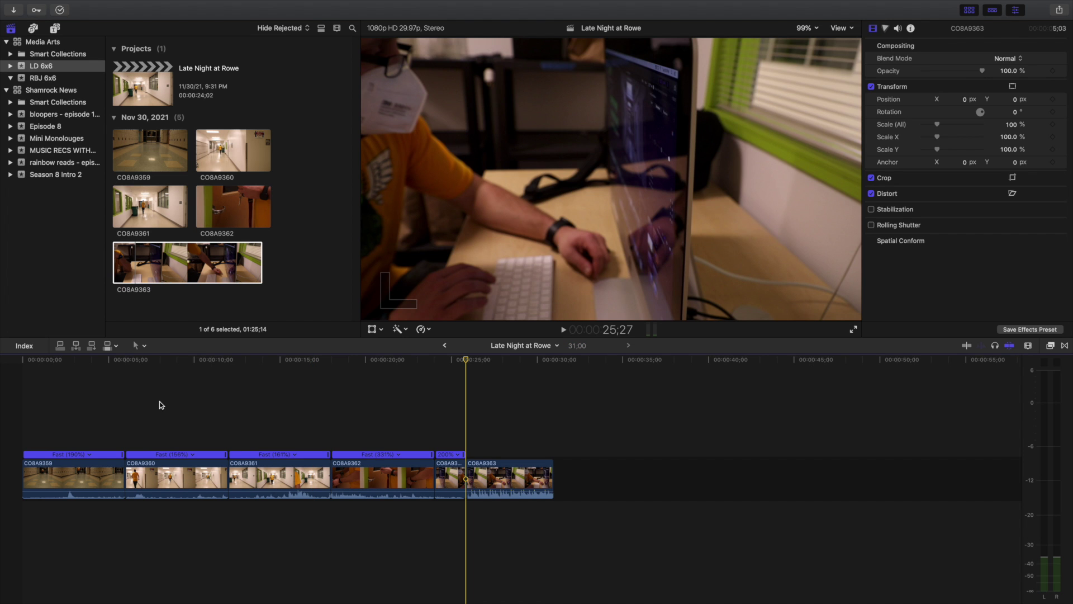
{"action": "left_click", "coordinate": [5, 413]}
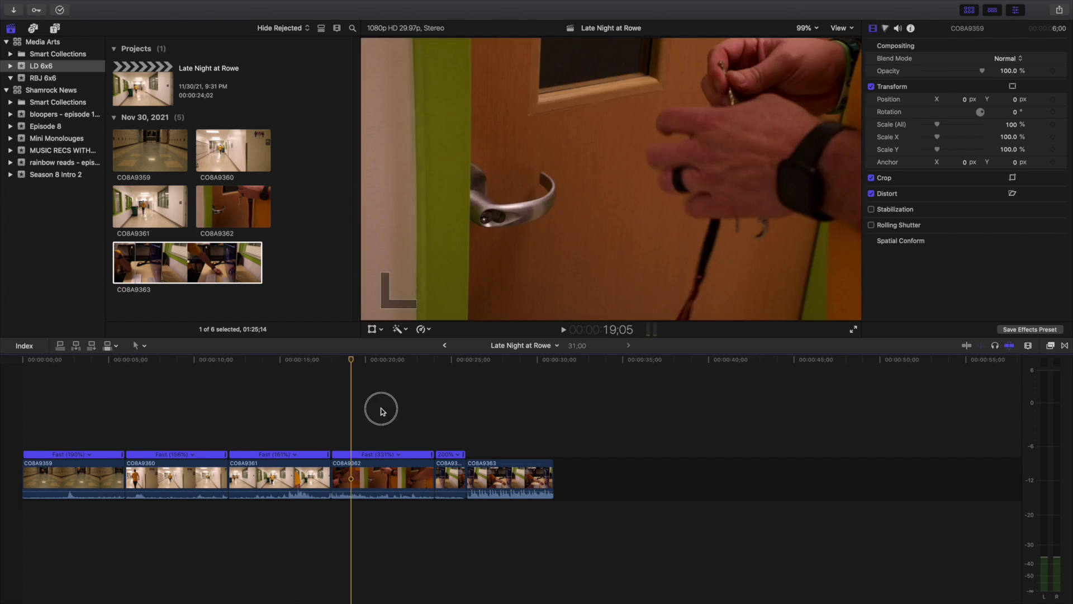
{"action": "left_click", "coordinate": [553, 450]}
{"action": "left_click", "coordinate": [14, 449]}
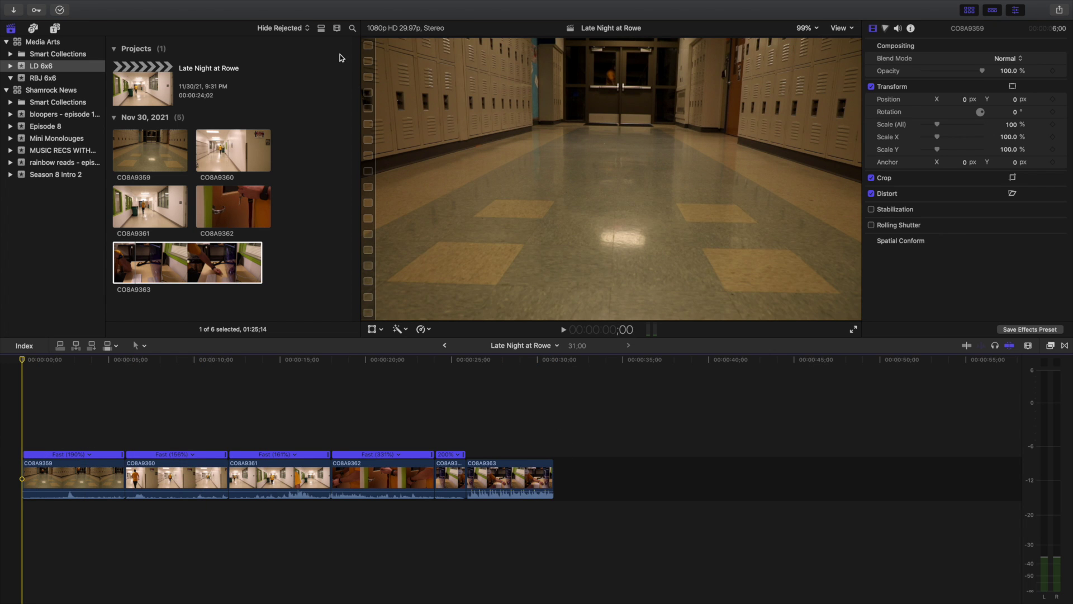